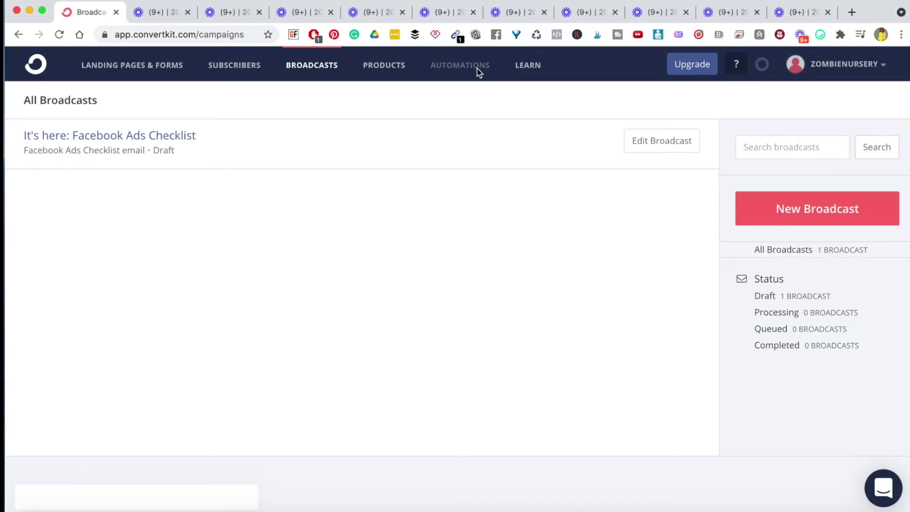
Go from the Broadcasts list to the Automations section via the top navigation.
click(456, 69)
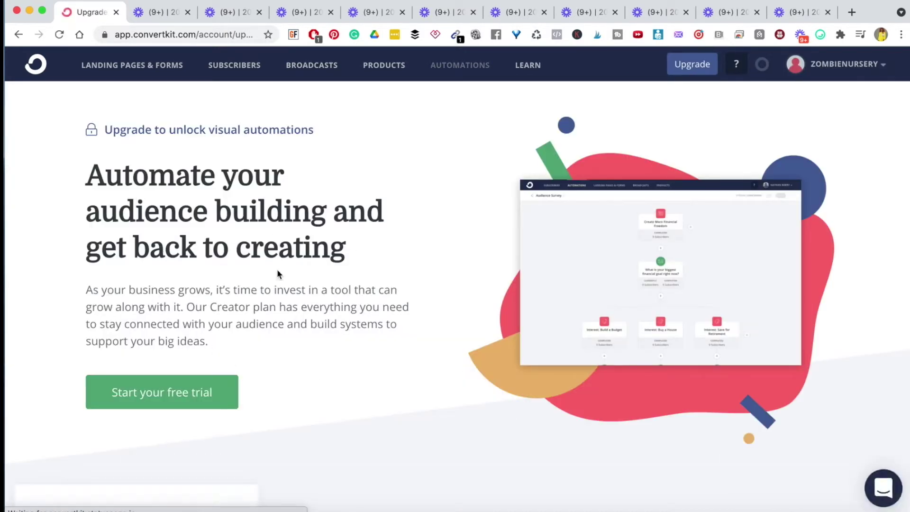
Review the upgrade page's Creator plan features, $29/month pricing and testimonial.
scroll(277, 270, down, 10)
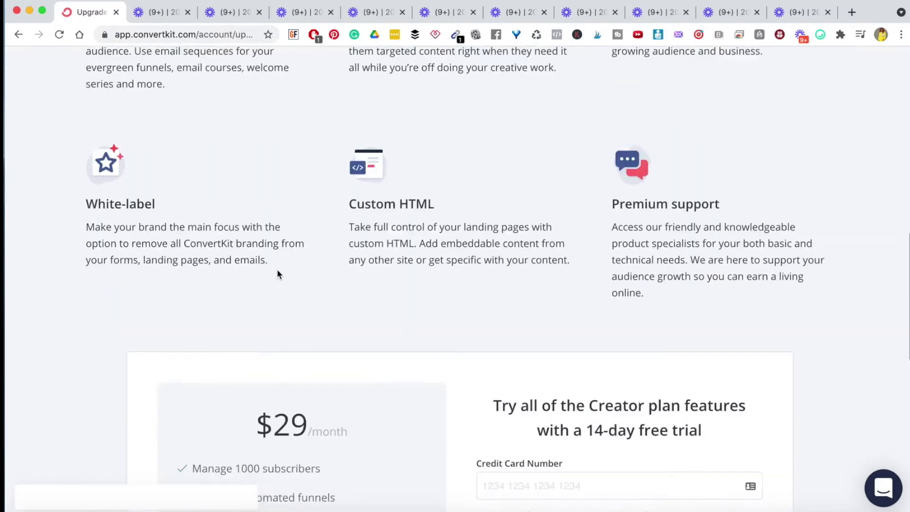
scroll(277, 273, down, 8)
scroll(277, 273, up, 14)
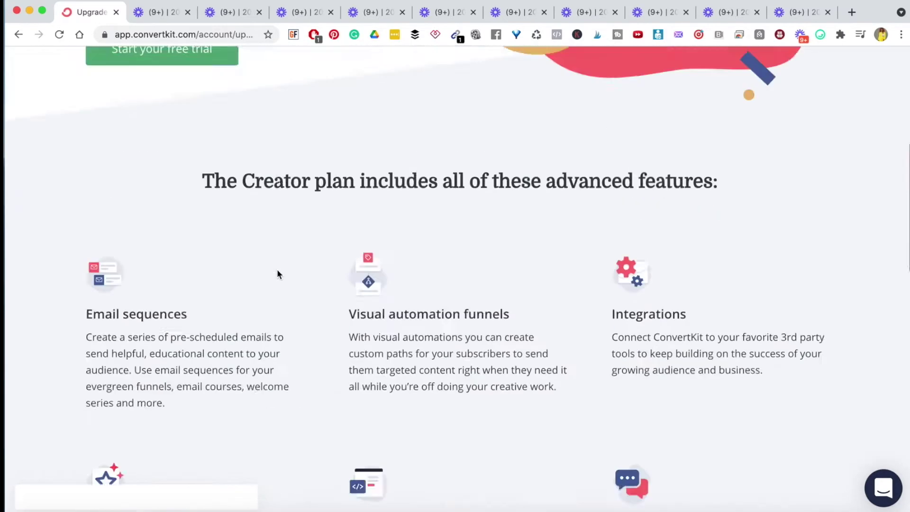
scroll(277, 274, up, 7)
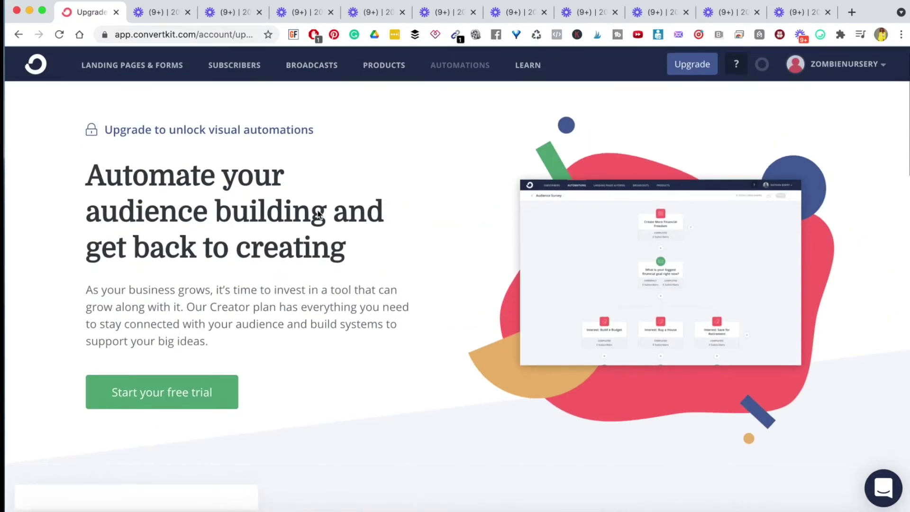
scroll(323, 367, down, 10)
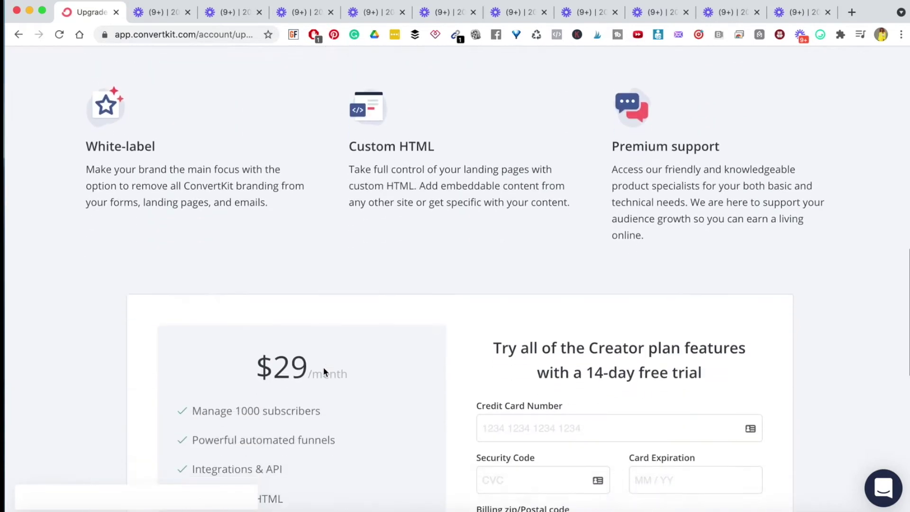
scroll(323, 367, down, 4)
drag(260, 209, 305, 203)
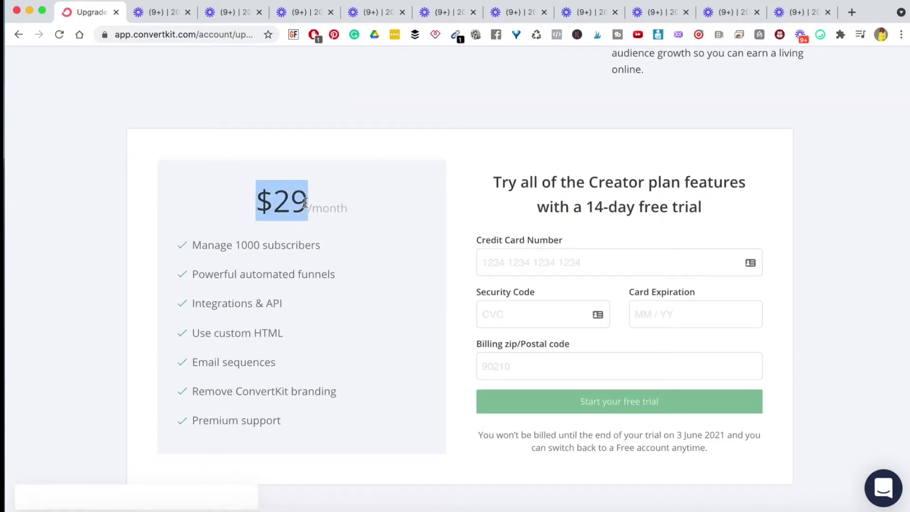
triple_click(245, 245)
click(308, 249)
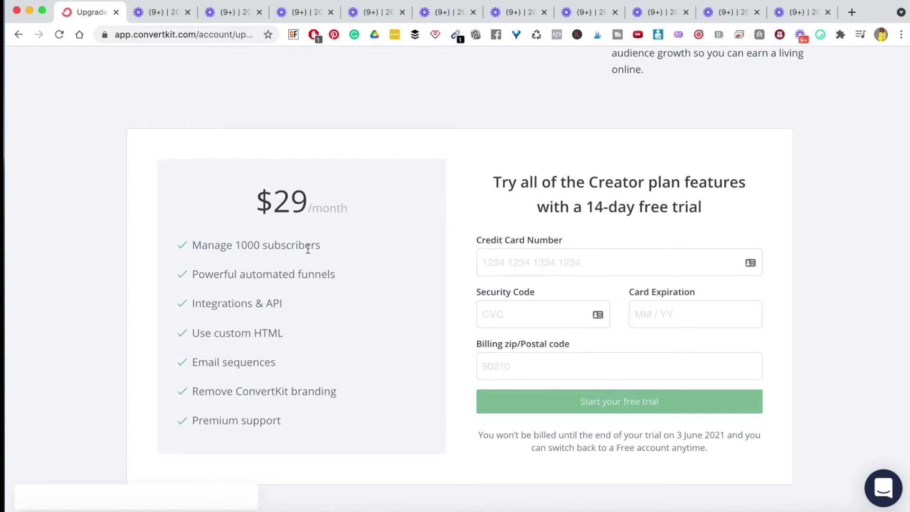
scroll(308, 248, down, 7)
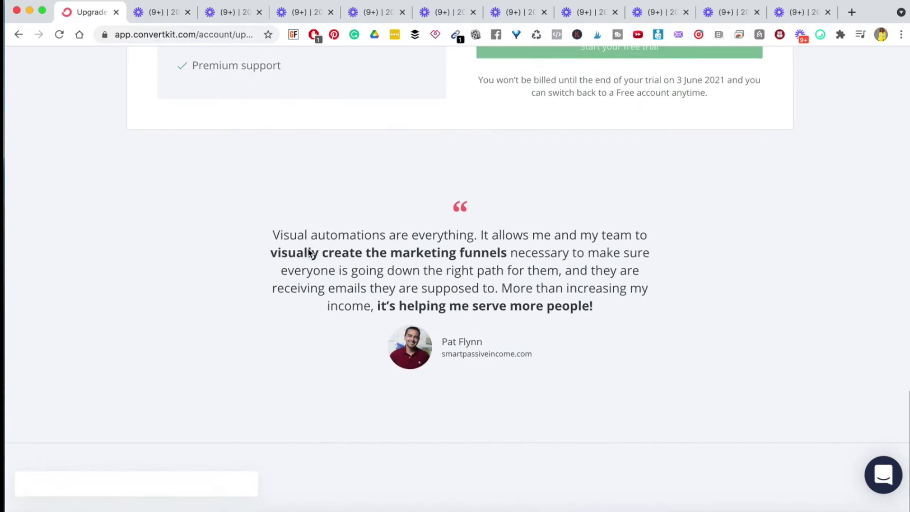
scroll(308, 249, up, 15)
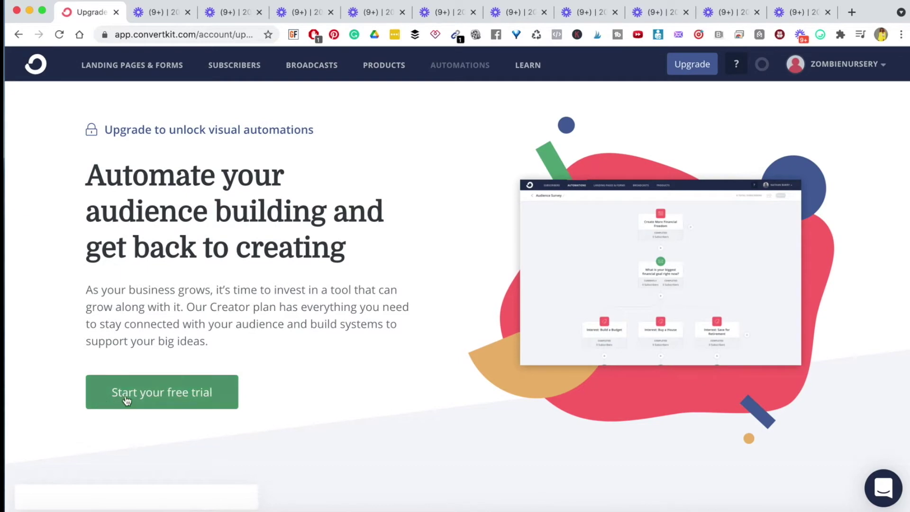
Look over the free-trial card form, then return to the Visual Automations list.
click(132, 399)
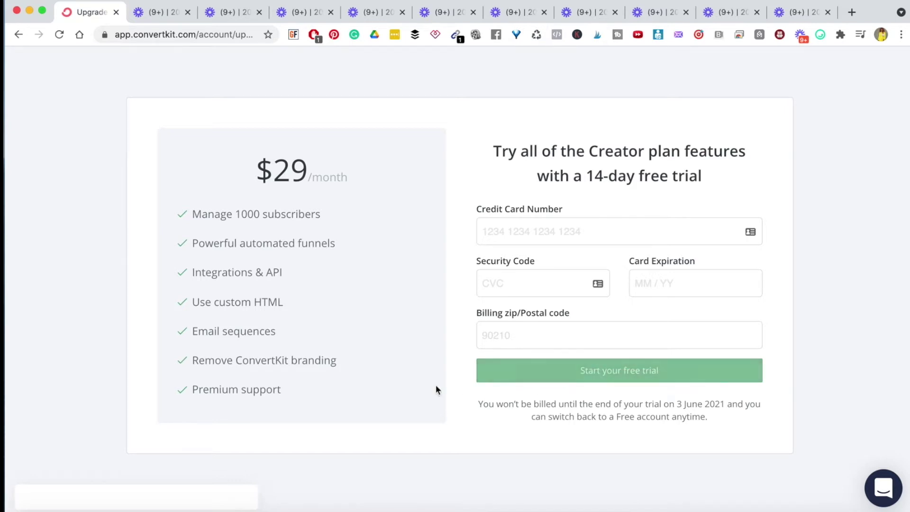
scroll(436, 387, down, 7)
scroll(436, 385, up, 7)
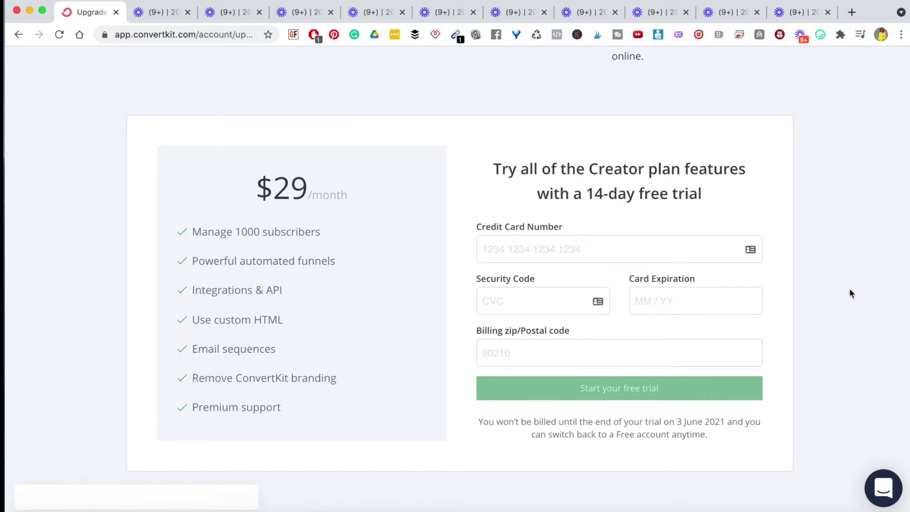
scroll(850, 290, up, 1)
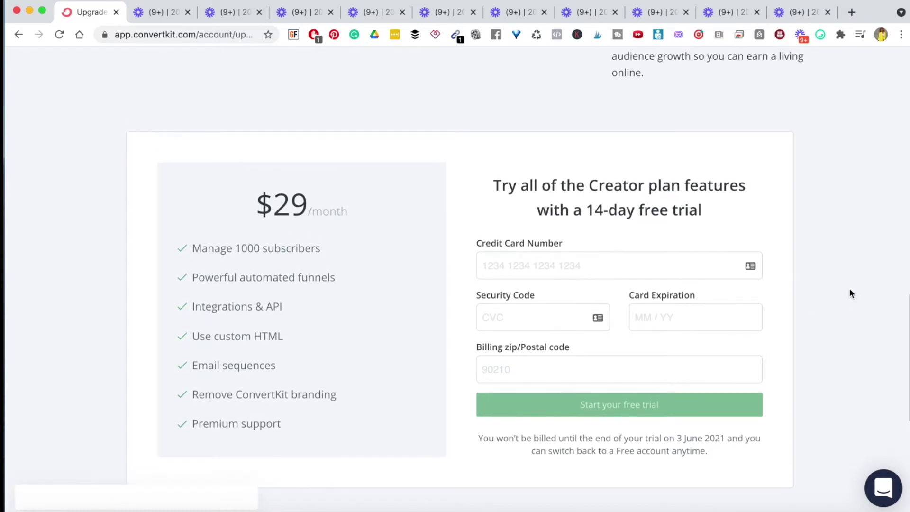
scroll(850, 288, up, 10)
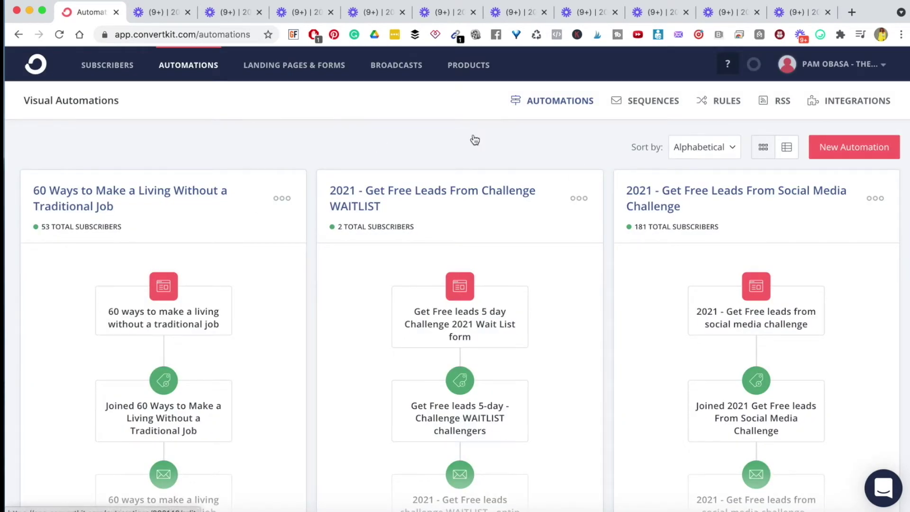
Open the 'MASTER FUNNEL - HTF $65k Case Study Opt-in (Not Booked Call)' automation card.
scroll(429, 392, down, 20)
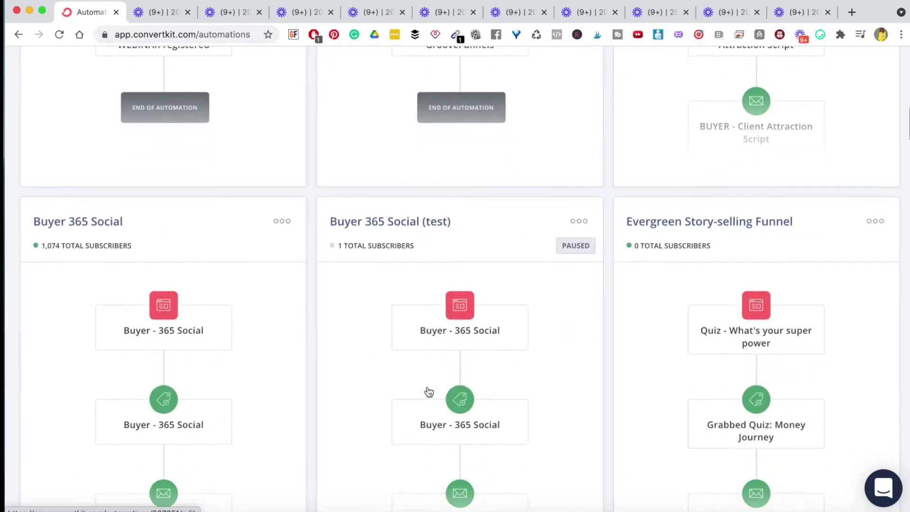
scroll(429, 392, down, 10)
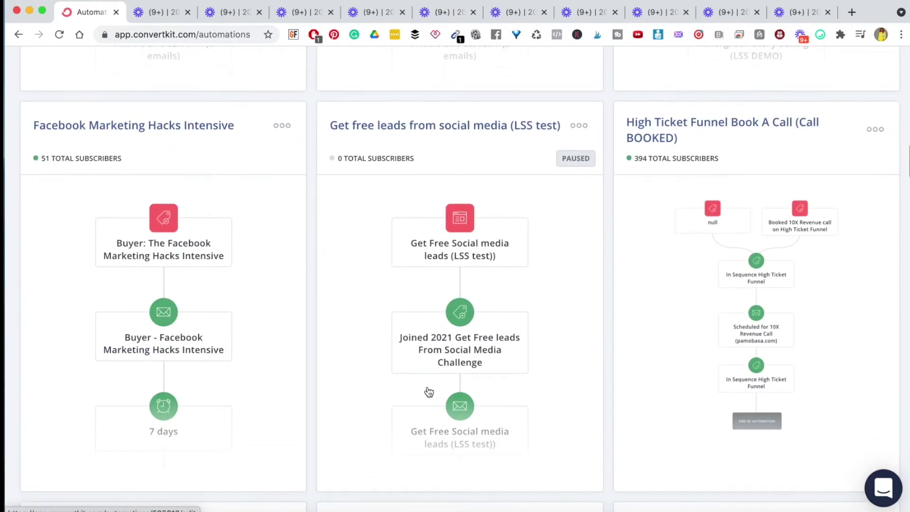
scroll(428, 391, down, 10)
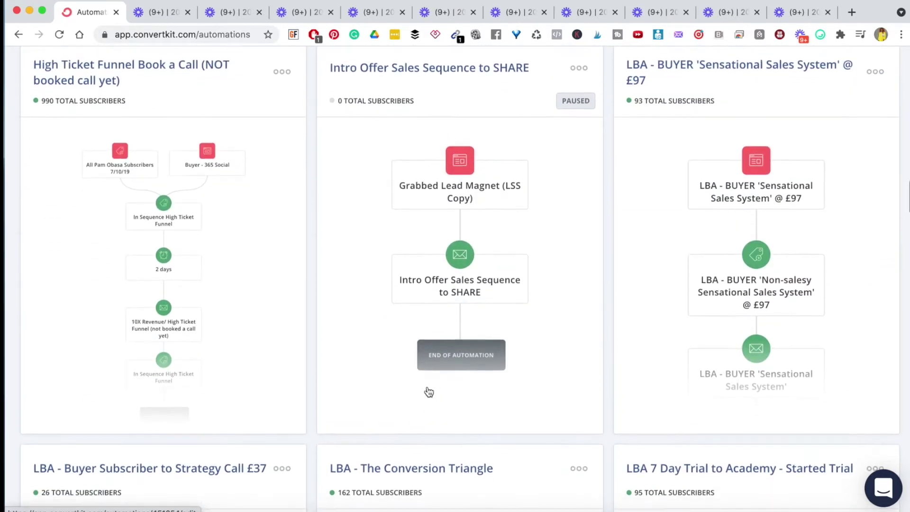
scroll(428, 389, down, 20)
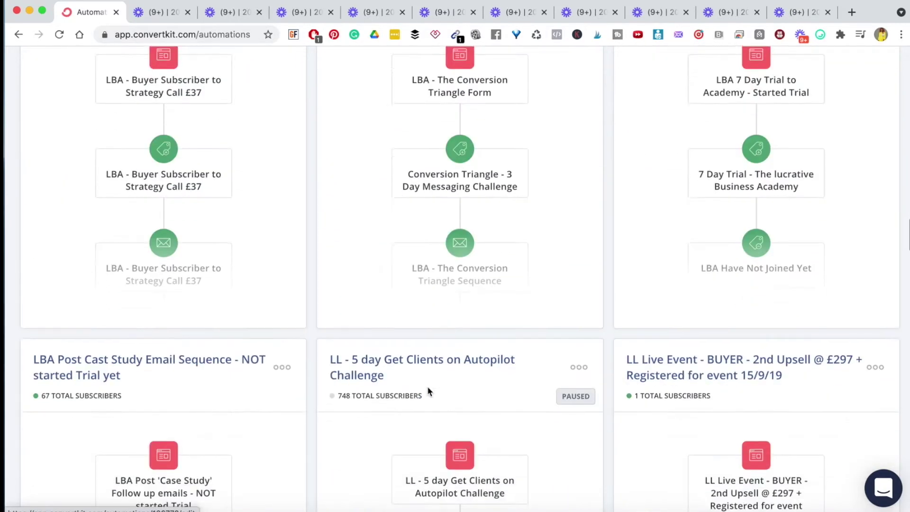
scroll(429, 391, down, 20)
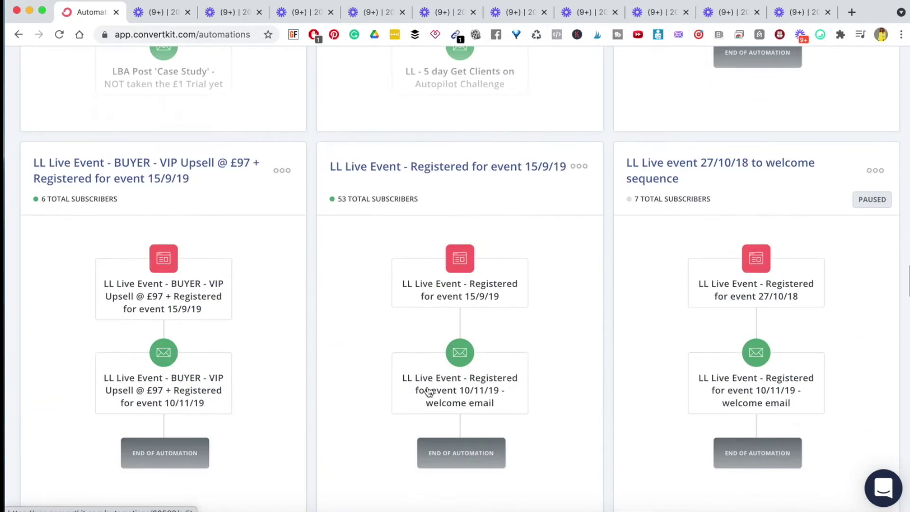
scroll(429, 391, down, 20)
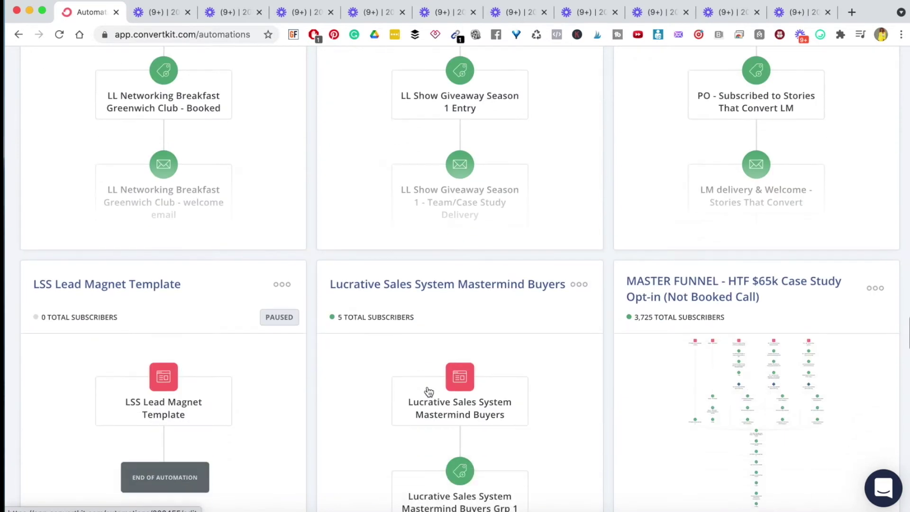
scroll(428, 392, down, 4)
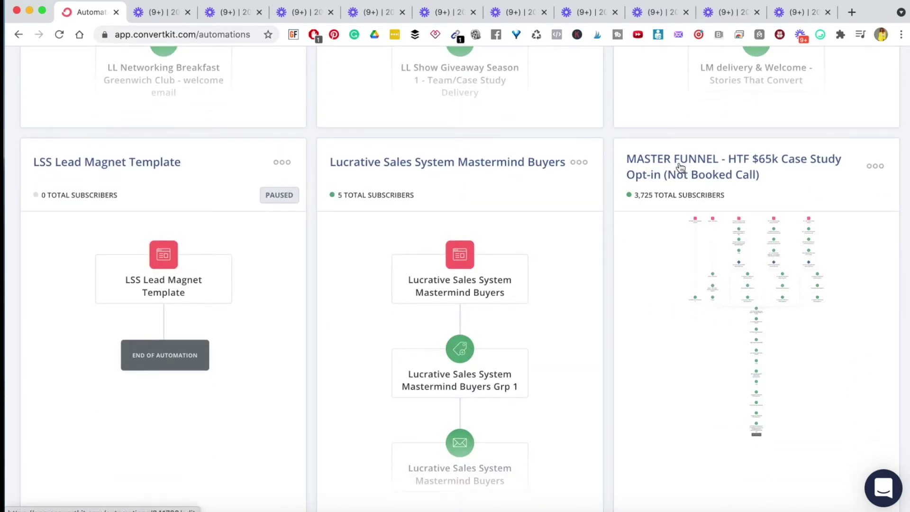
click(679, 165)
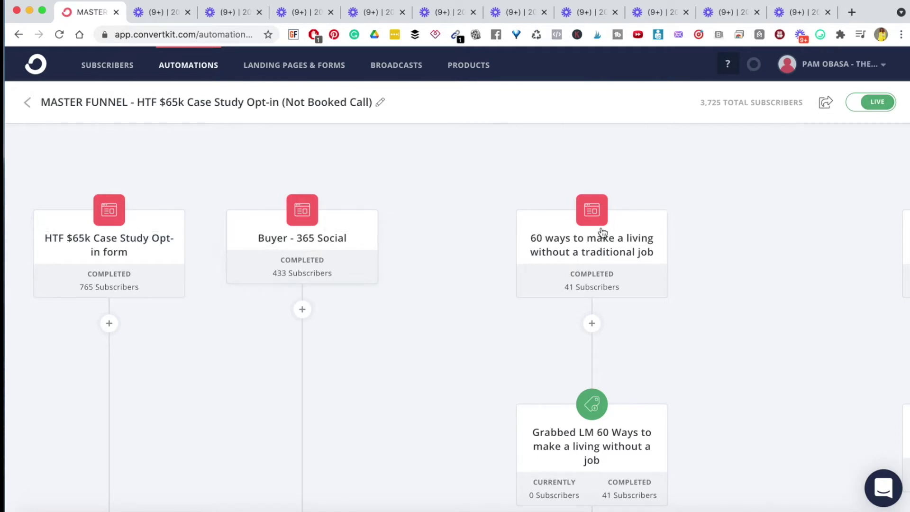
Pan around the MASTER FUNNEL's form, tag and email steps, then go back to Automations.
scroll(562, 257, right, 10)
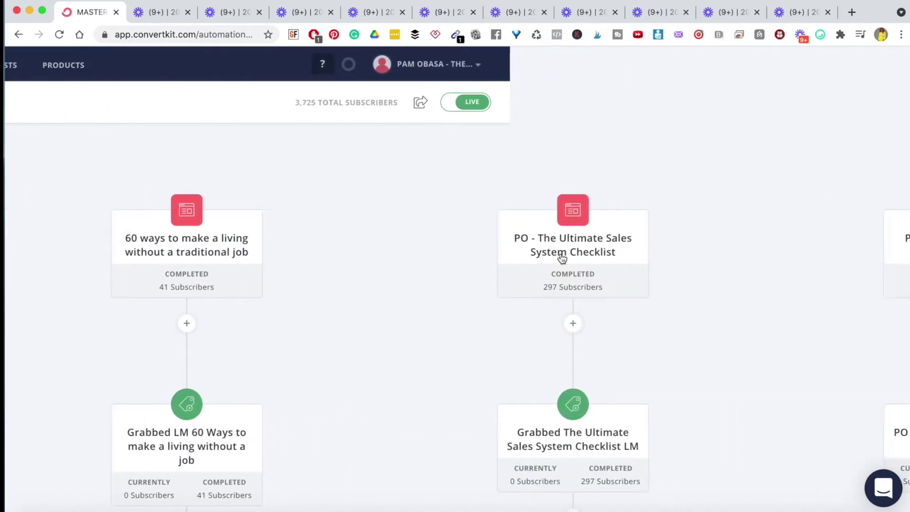
scroll(562, 255, left, 10)
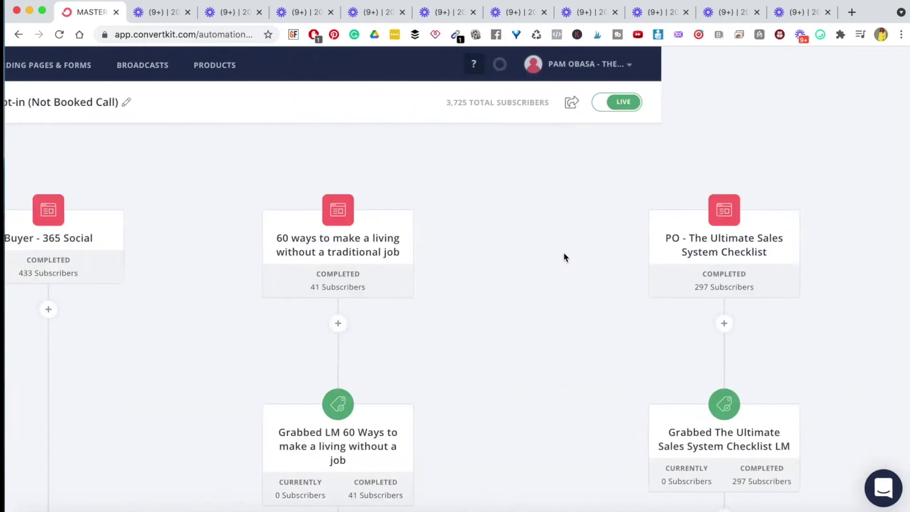
scroll(564, 256, down, 4)
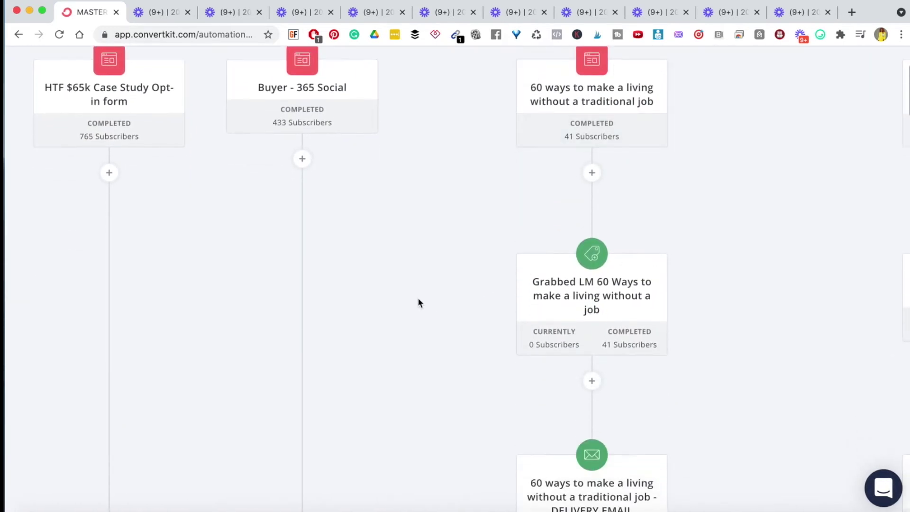
scroll(418, 303, up, 1)
scroll(818, 112, right, 15)
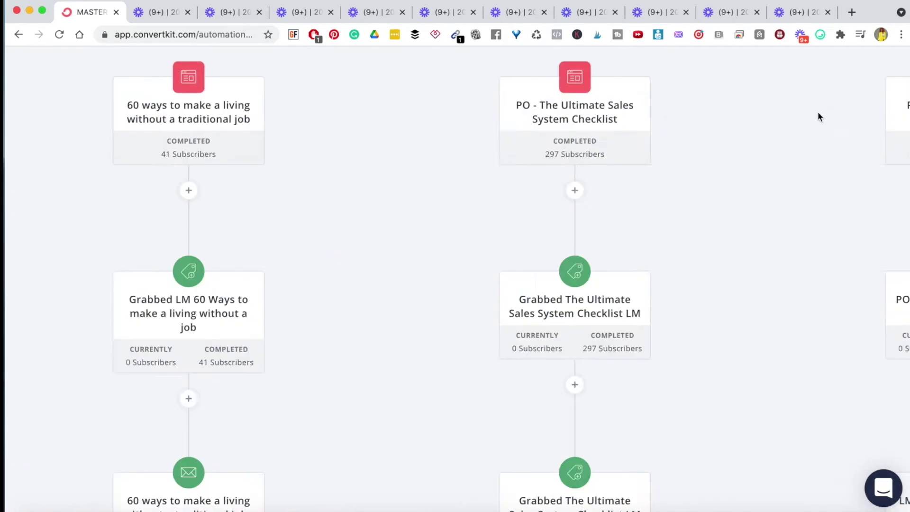
scroll(617, 203, down, 3)
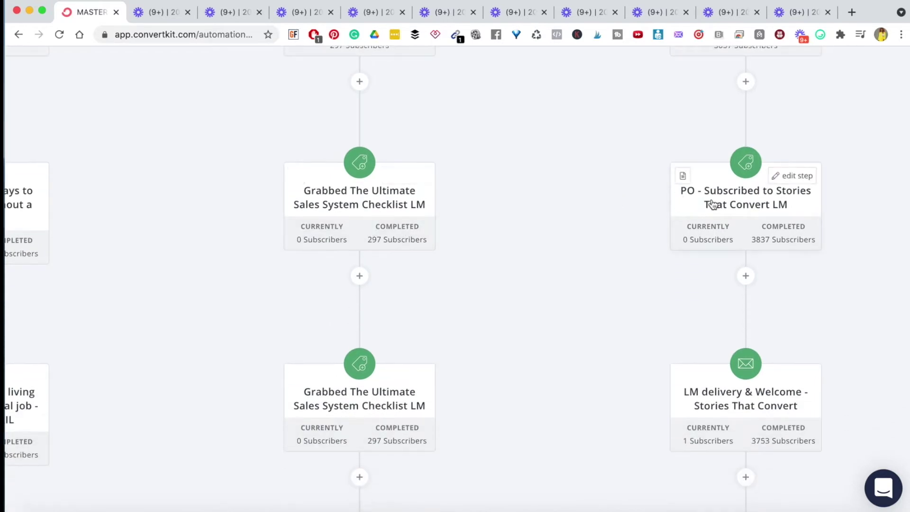
scroll(514, 238, left, 5)
scroll(305, 255, left, 10)
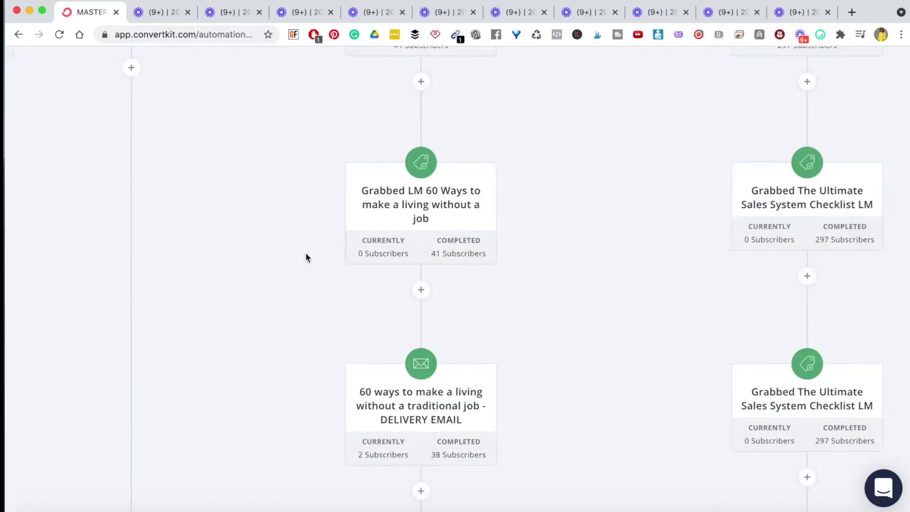
scroll(305, 256, down, 8)
scroll(642, 144, up, 3)
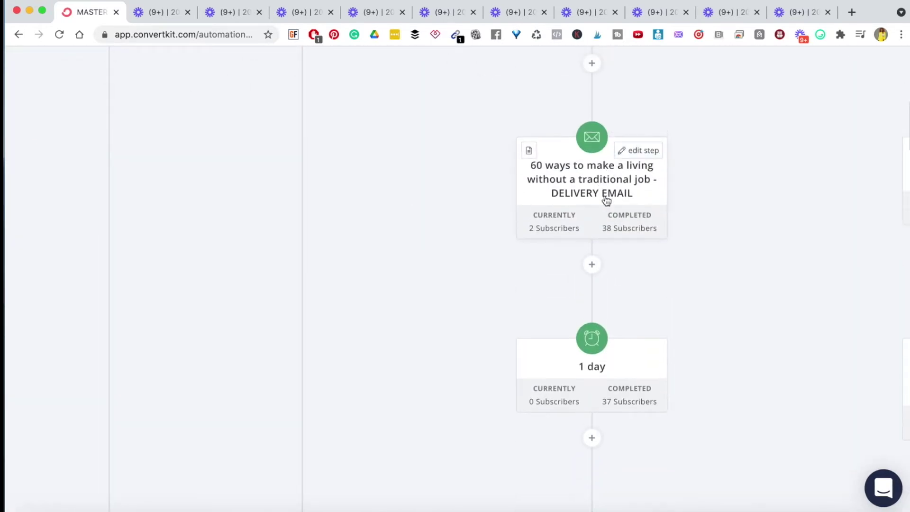
scroll(703, 348, down, 5)
scroll(703, 348, up, 3)
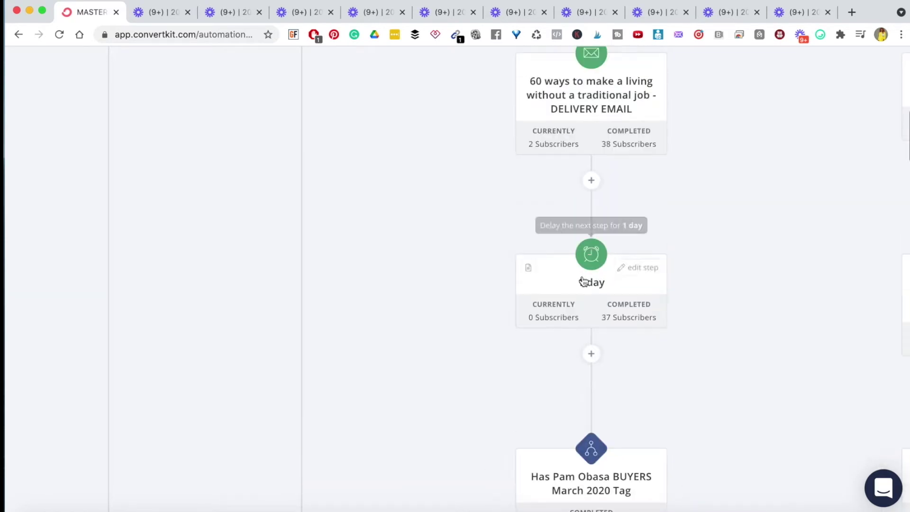
scroll(779, 377, down, 6)
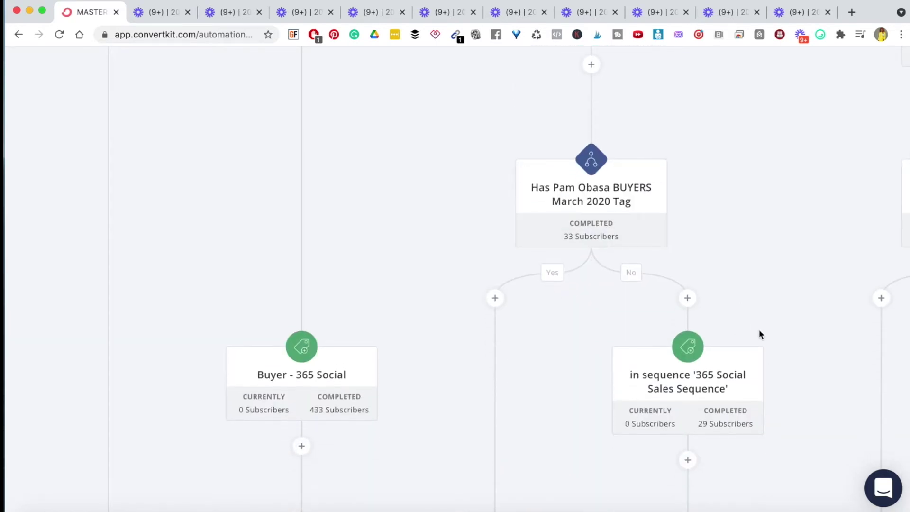
scroll(759, 331, down, 5)
scroll(759, 331, right, 6)
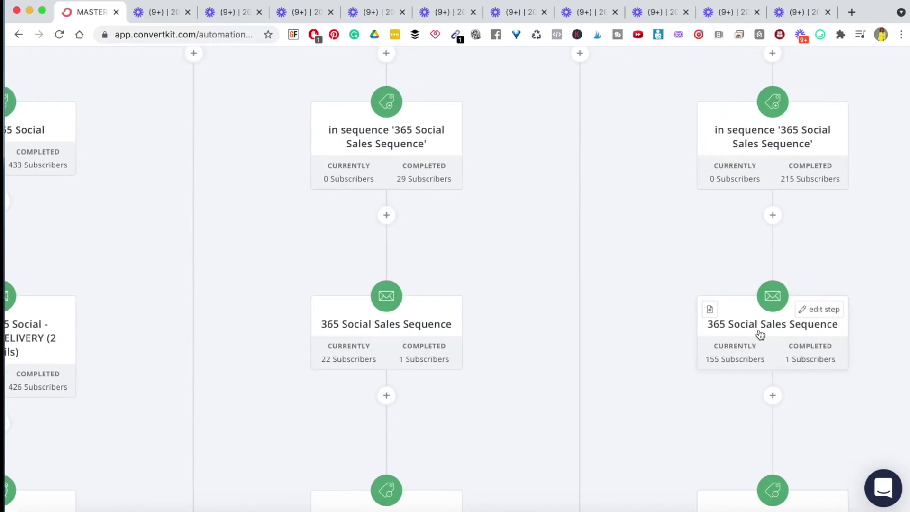
scroll(759, 334, right, 1)
scroll(760, 334, up, 15)
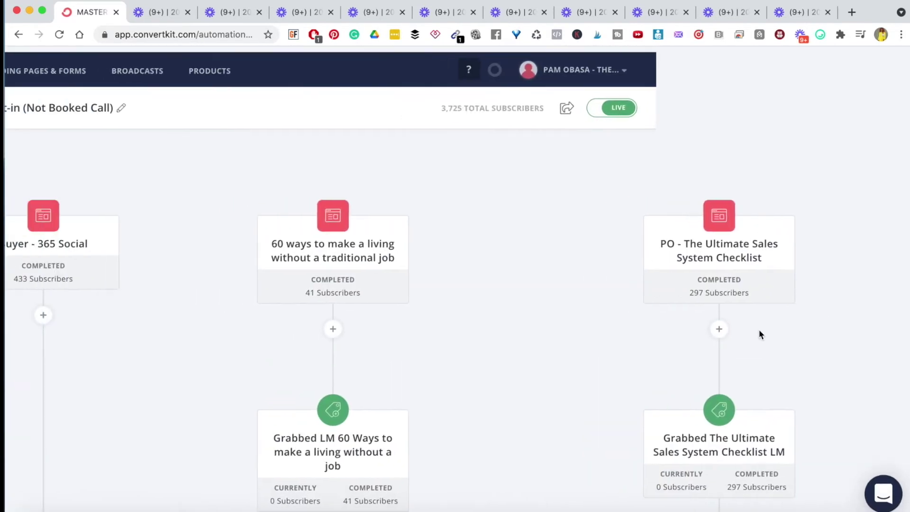
scroll(758, 329, left, 5)
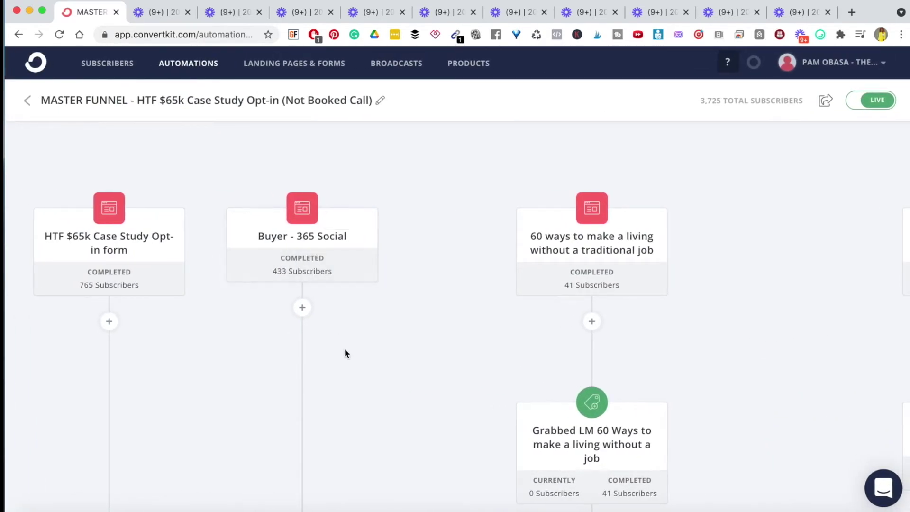
scroll(344, 351, down, 15)
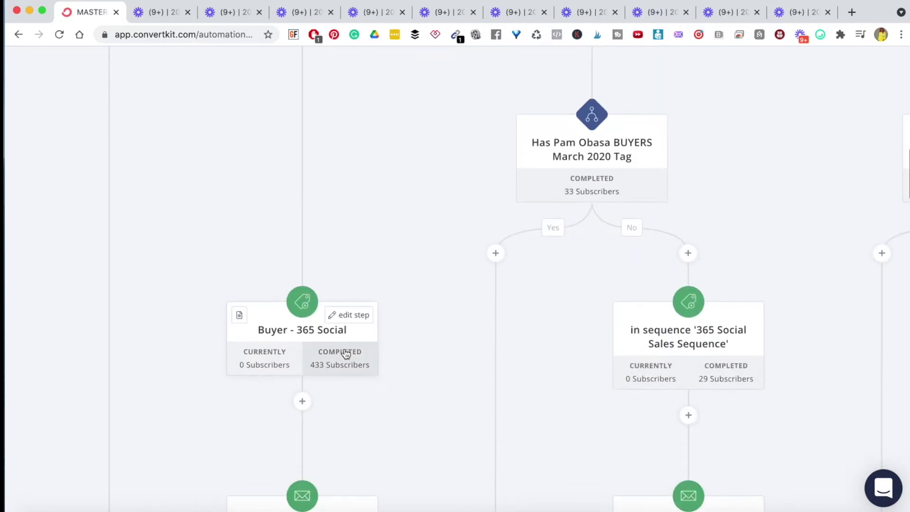
scroll(345, 354, down, 10)
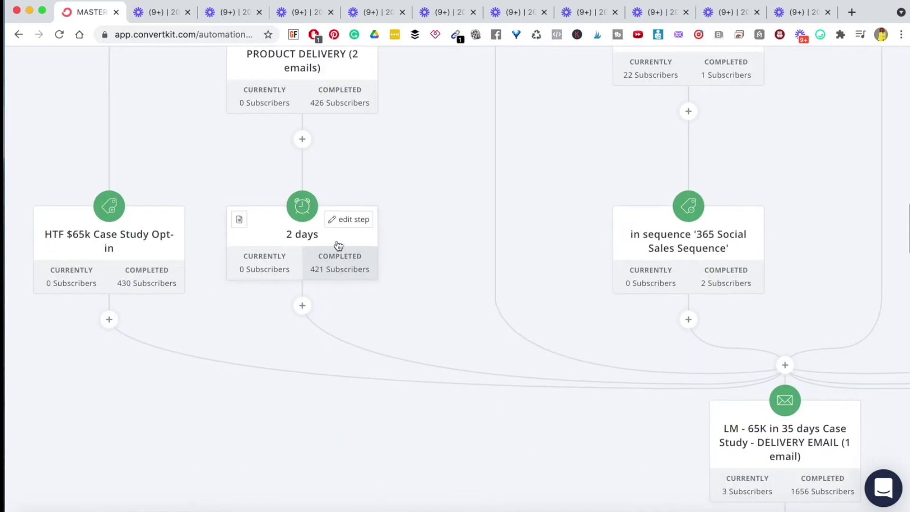
scroll(337, 264, down, 3)
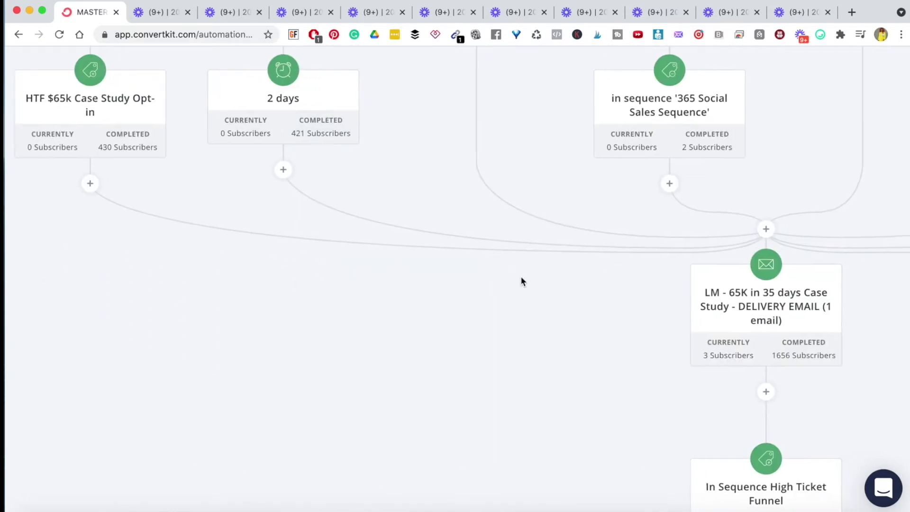
scroll(521, 281, right, 4)
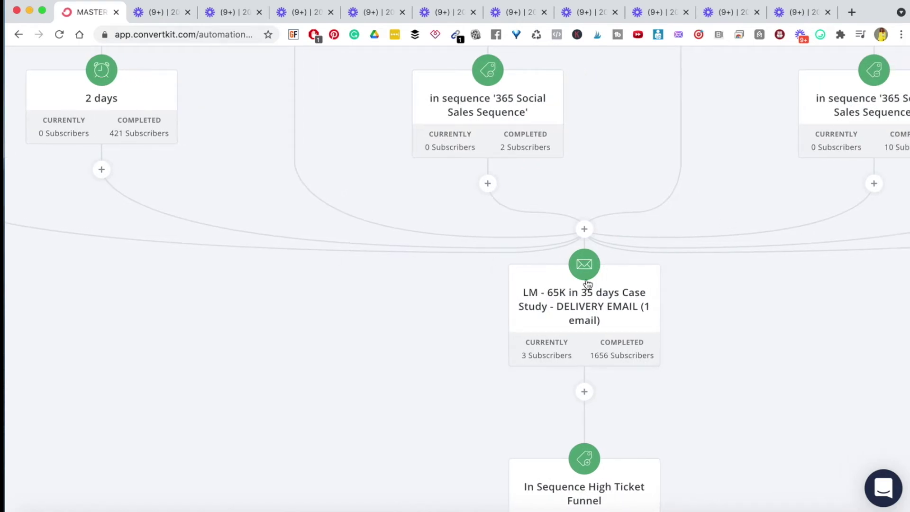
scroll(594, 404, down, 20)
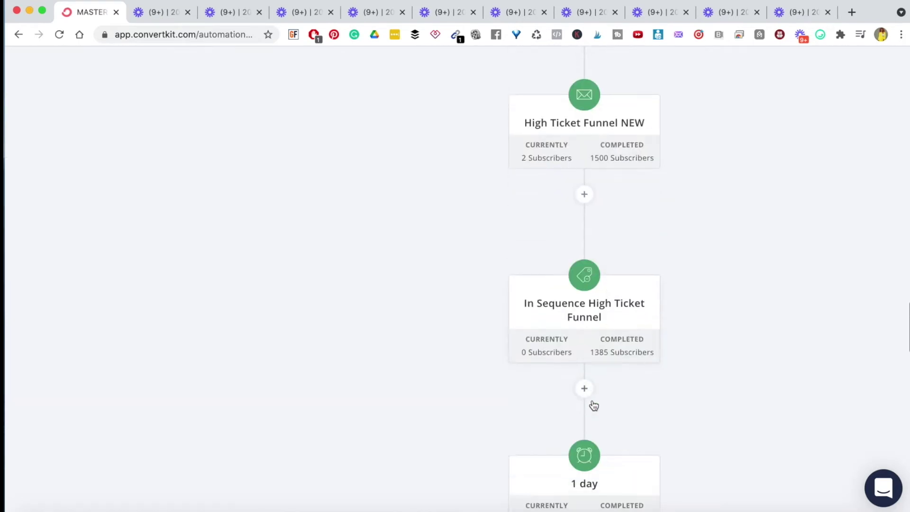
scroll(593, 403, down, 20)
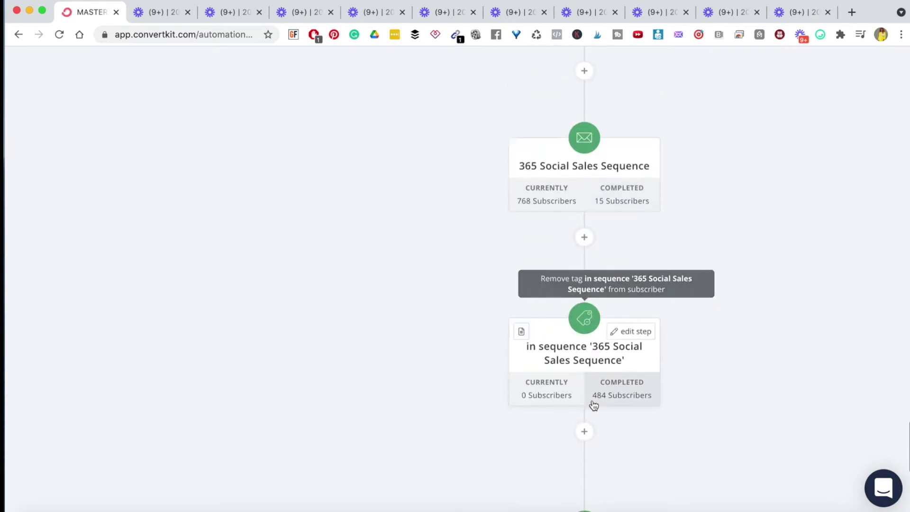
scroll(593, 400, up, 10)
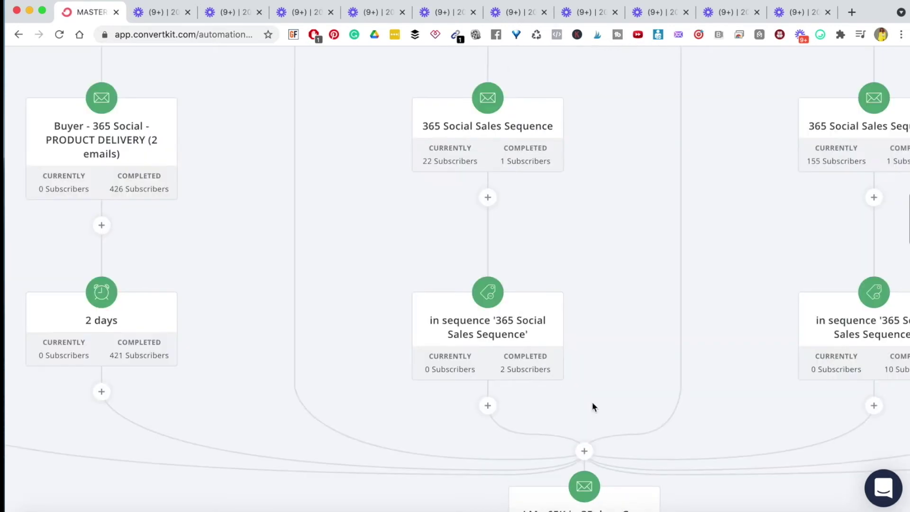
scroll(594, 406, up, 15)
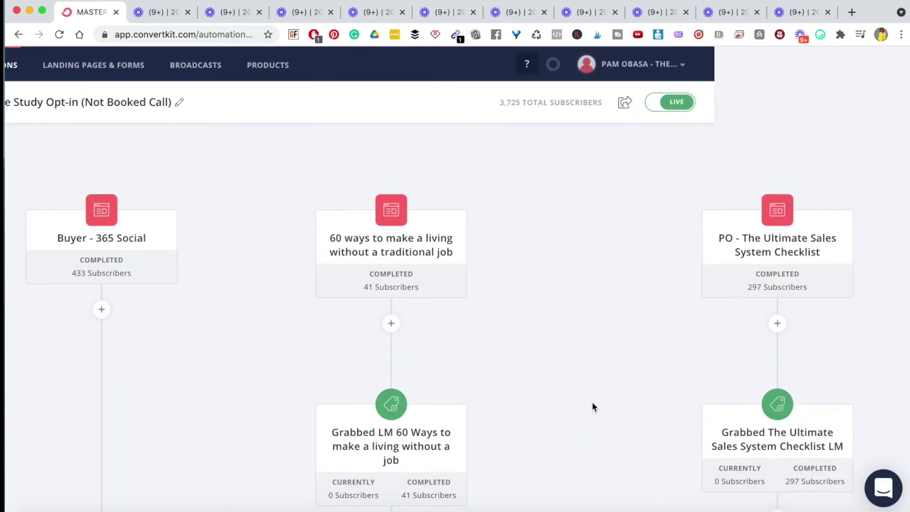
scroll(593, 406, right, 10)
scroll(593, 406, left, 15)
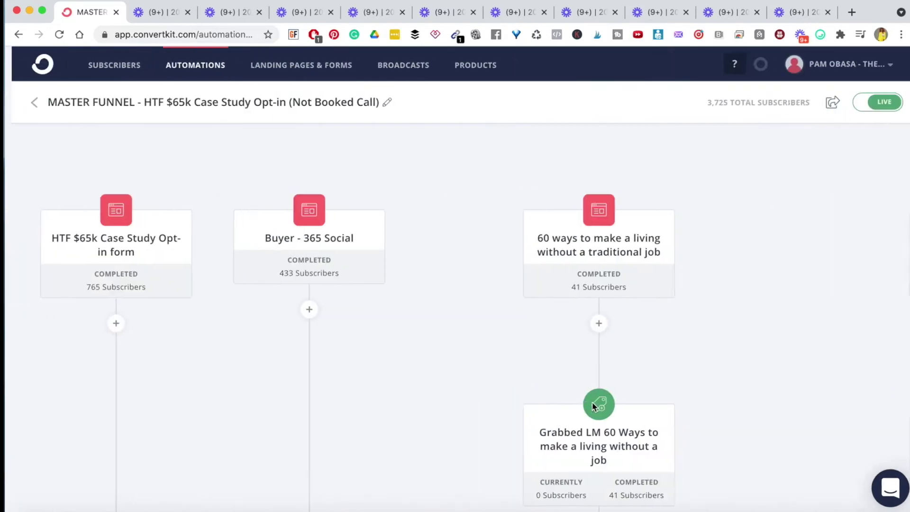
scroll(593, 406, right, 15)
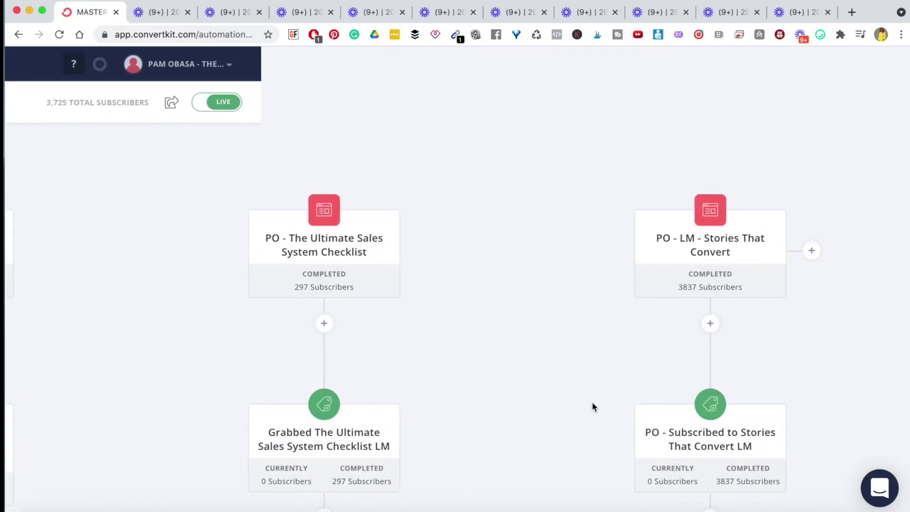
scroll(593, 407, down, 15)
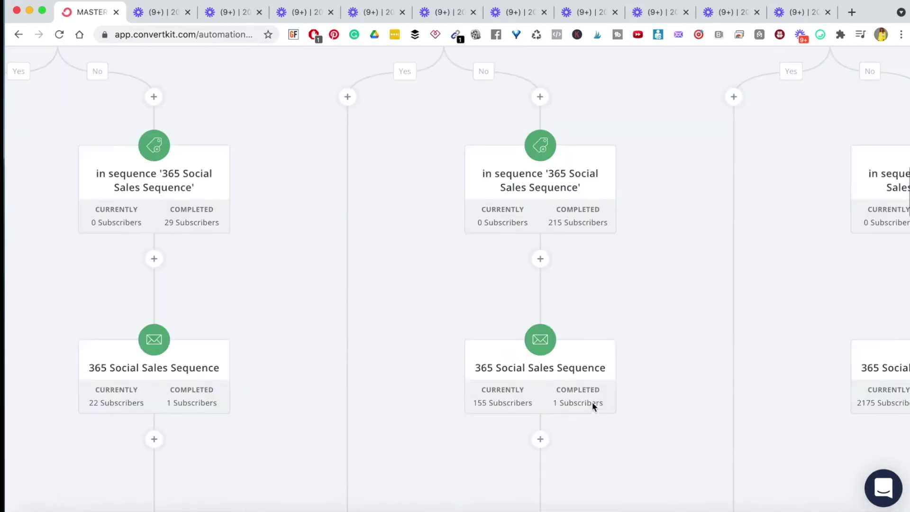
scroll(593, 406, down, 15)
scroll(594, 406, left, 5)
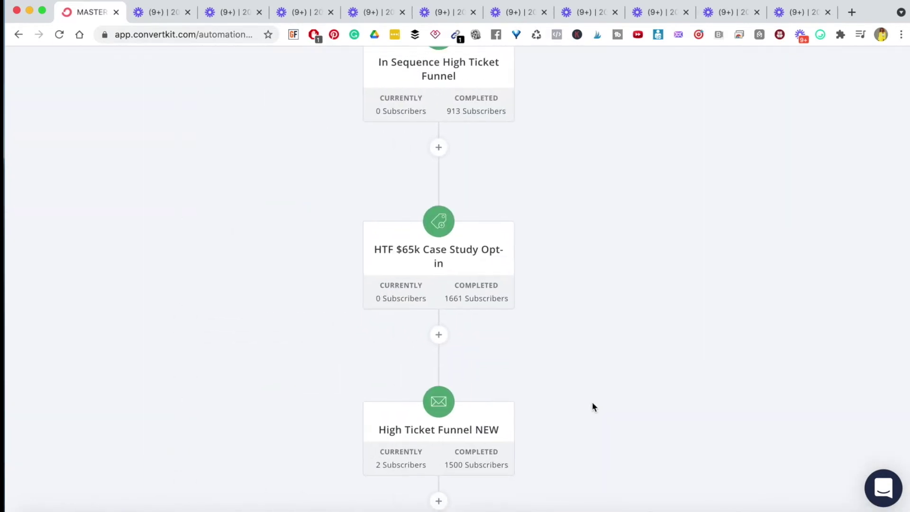
scroll(593, 406, down, 20)
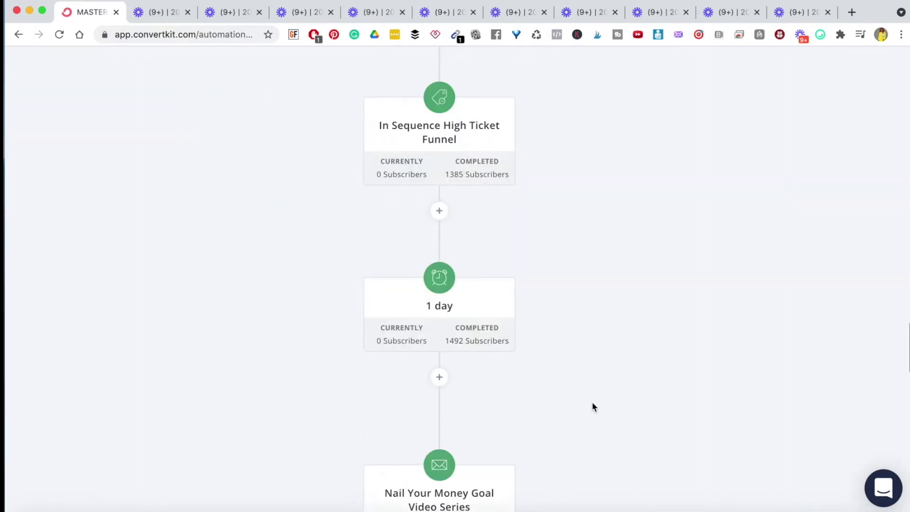
scroll(593, 407, up, 20)
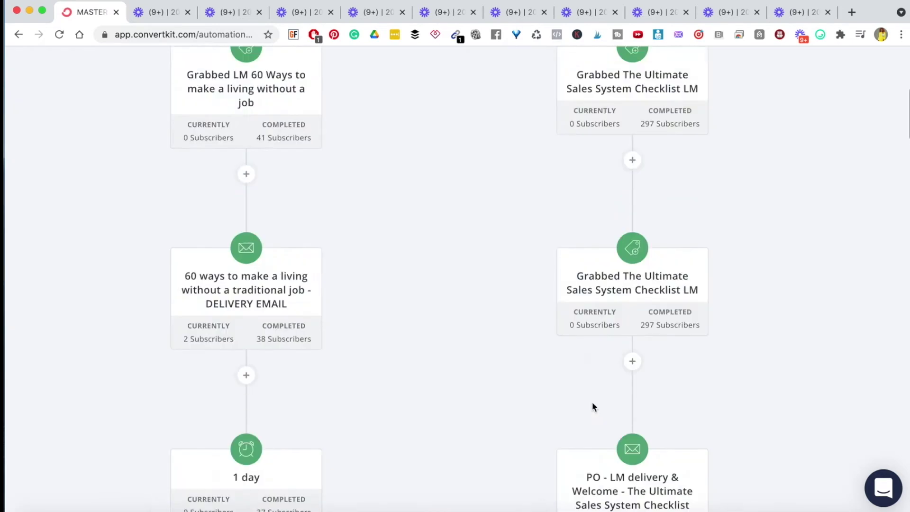
scroll(592, 406, up, 8)
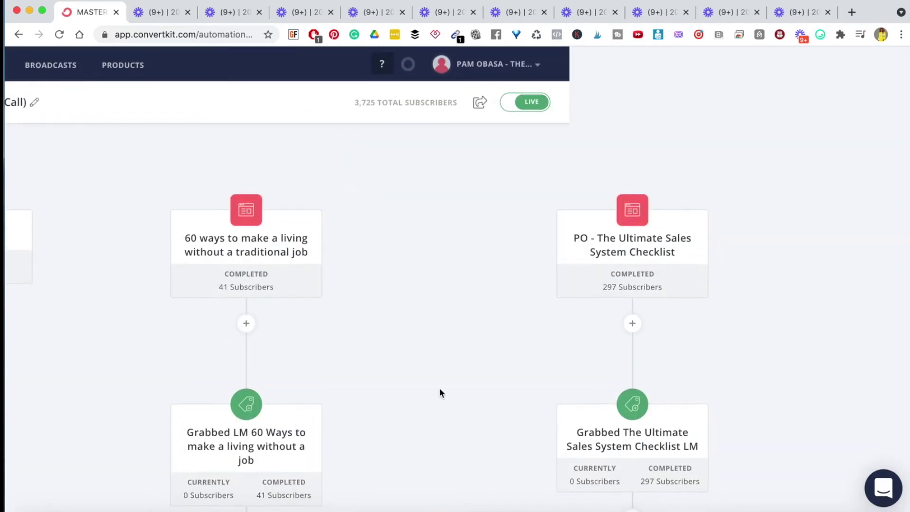
scroll(440, 389, left, 7)
scroll(439, 392, right, 5)
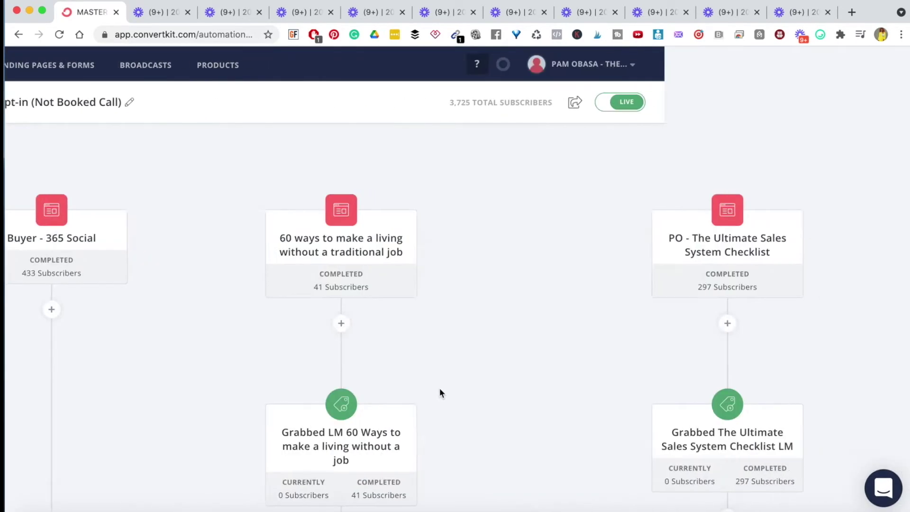
scroll(440, 393, left, 5)
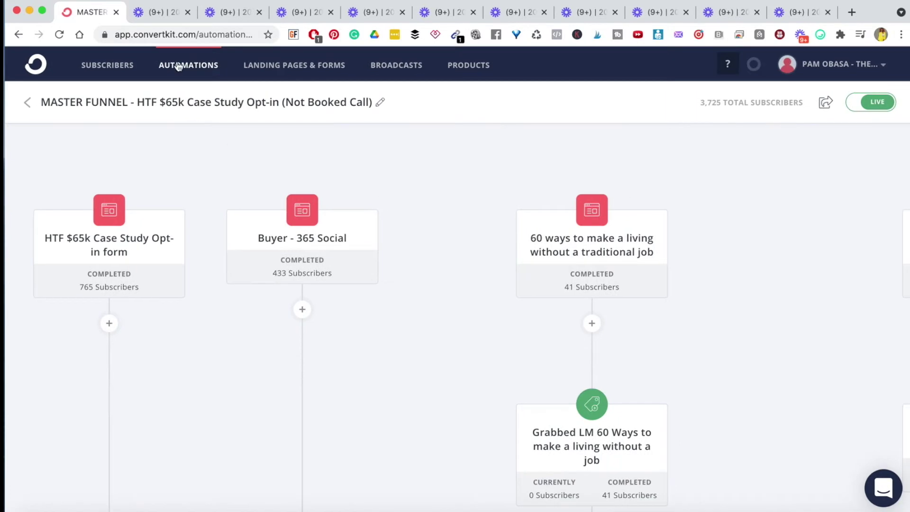
click(27, 102)
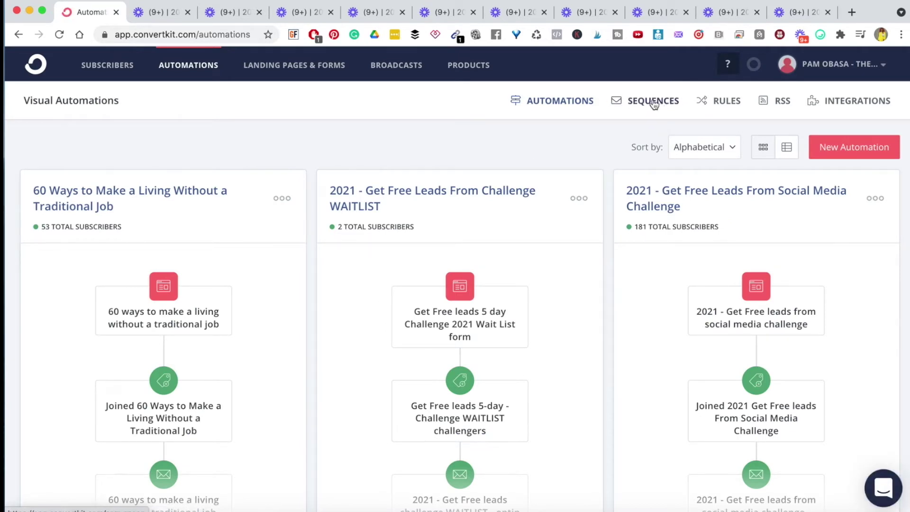
Open the Sequences list and start a new sequence.
click(645, 102)
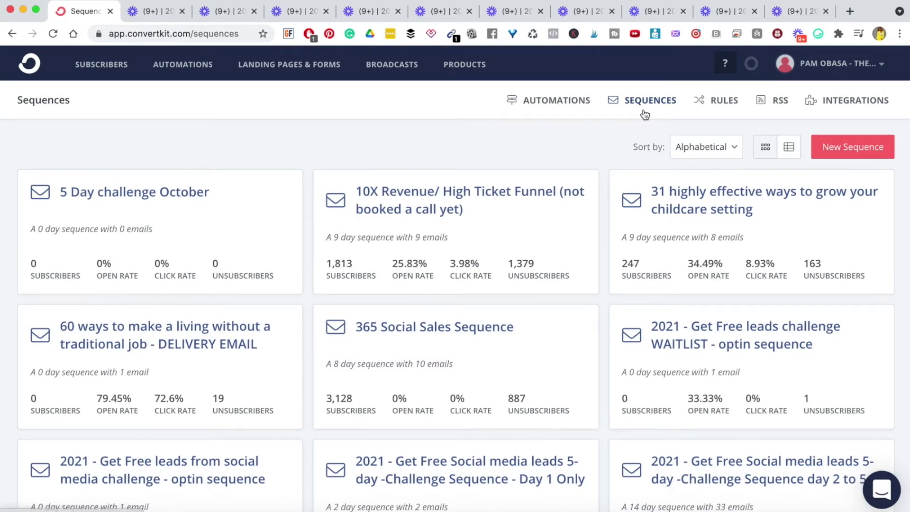
click(846, 148)
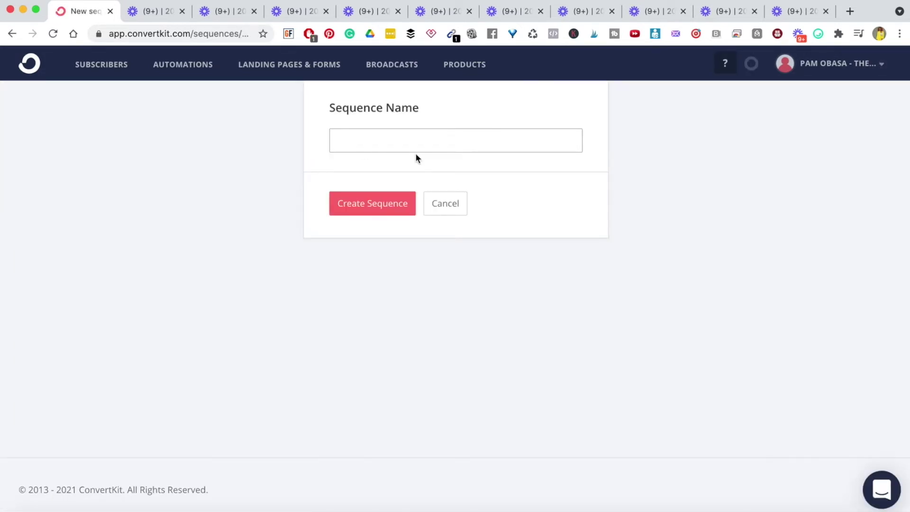
Name the new sequence 'YouTube Demo (delete after)' and create it.
text(YouTube Demo (delete after)
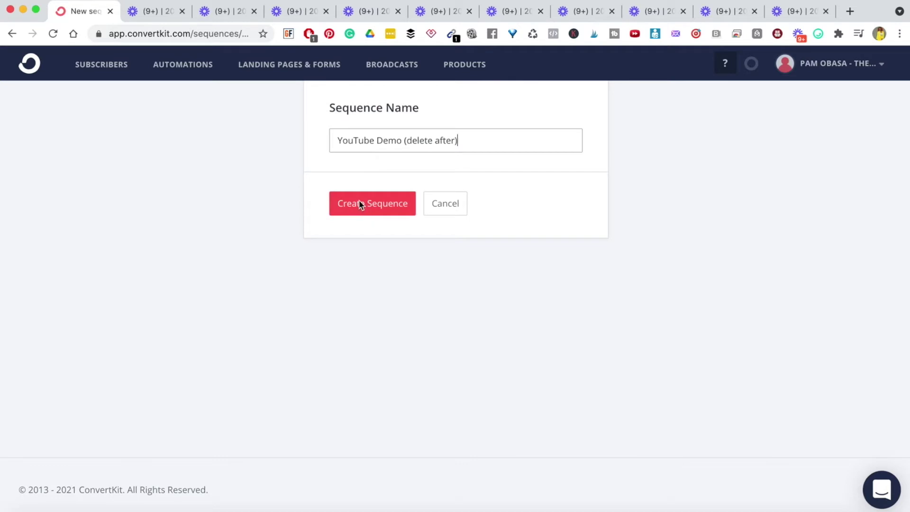
click(392, 211)
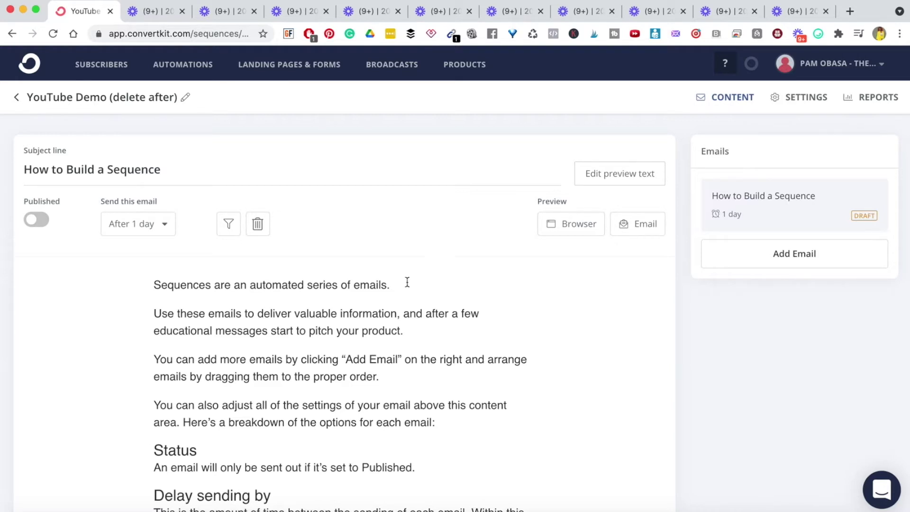
Replace the first email's default subject line with 'Add subject'.
triple_click(92, 169)
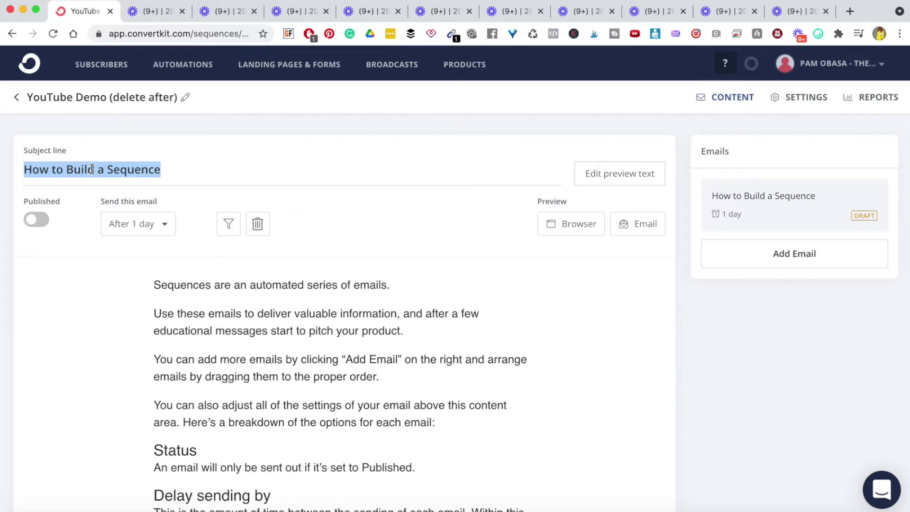
triple_click(80, 174)
text(A)
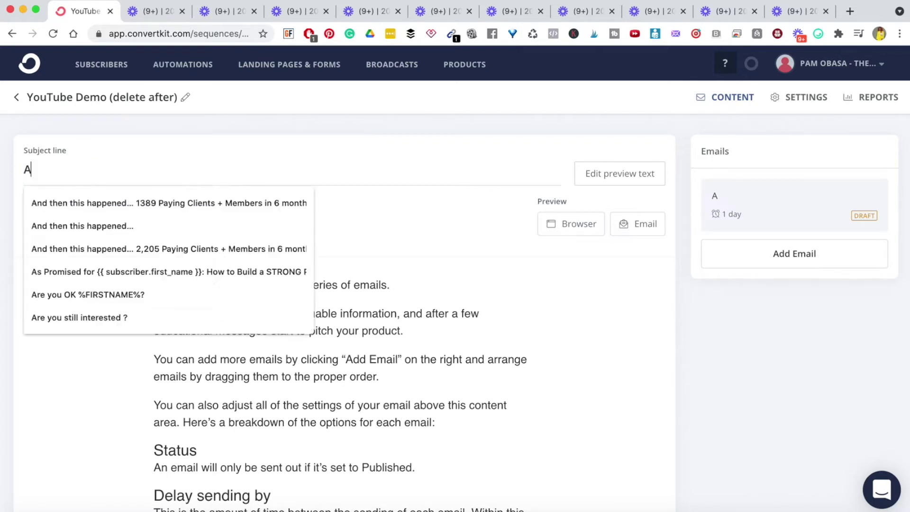
text(dd subject)
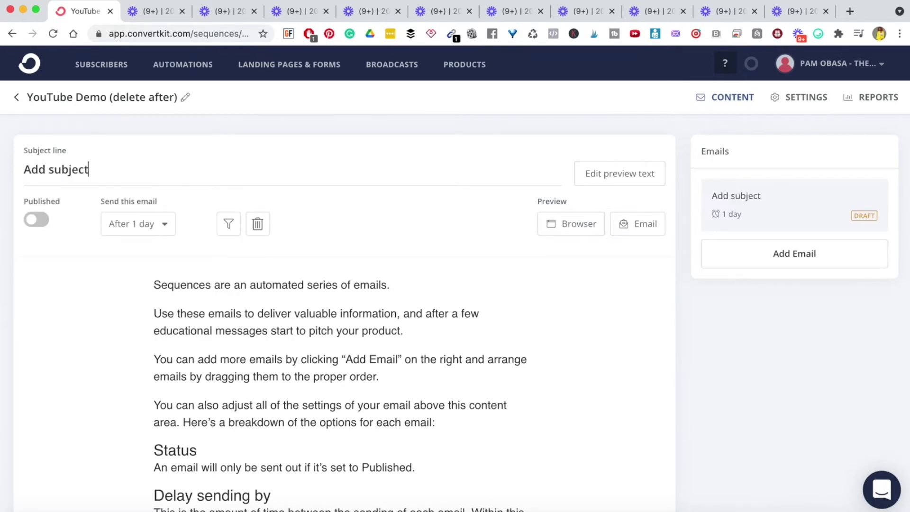
Insert 'Add email body' into the opening line and publish the first email.
click(173, 284)
text(Add emai)
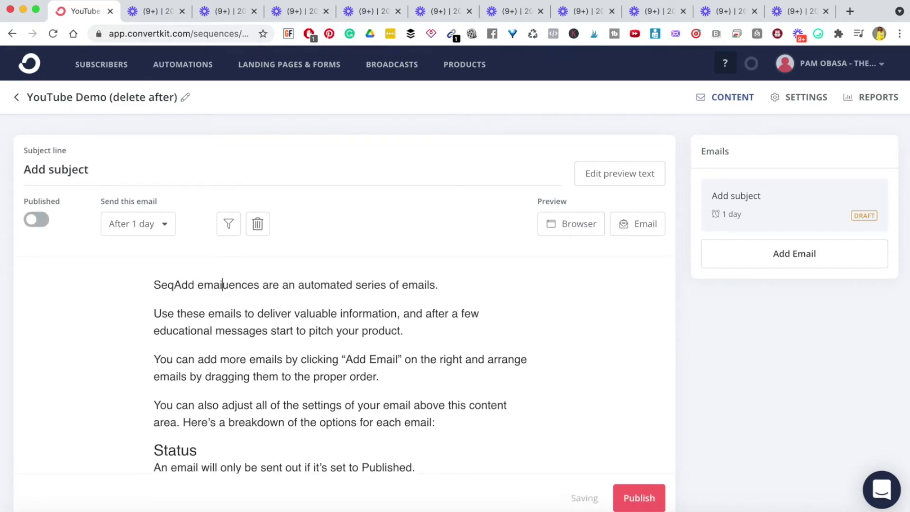
text(l bod)
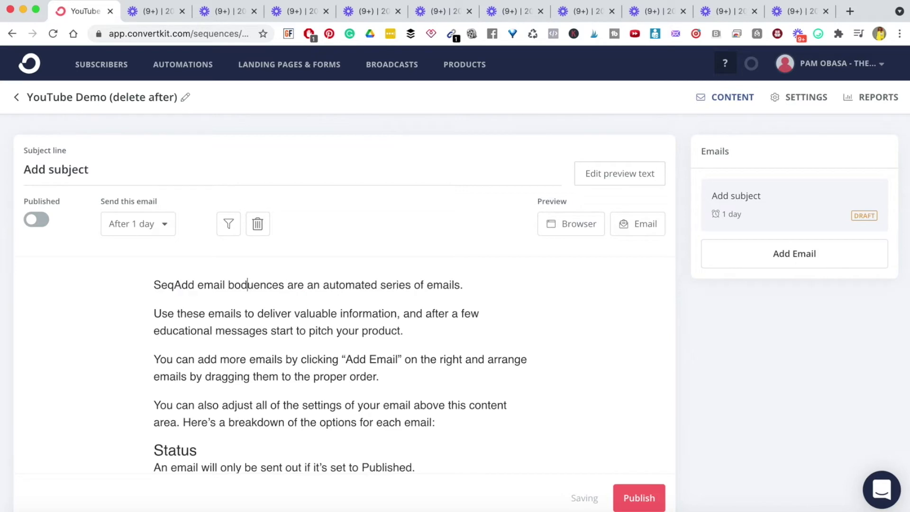
text(y)
click(255, 302)
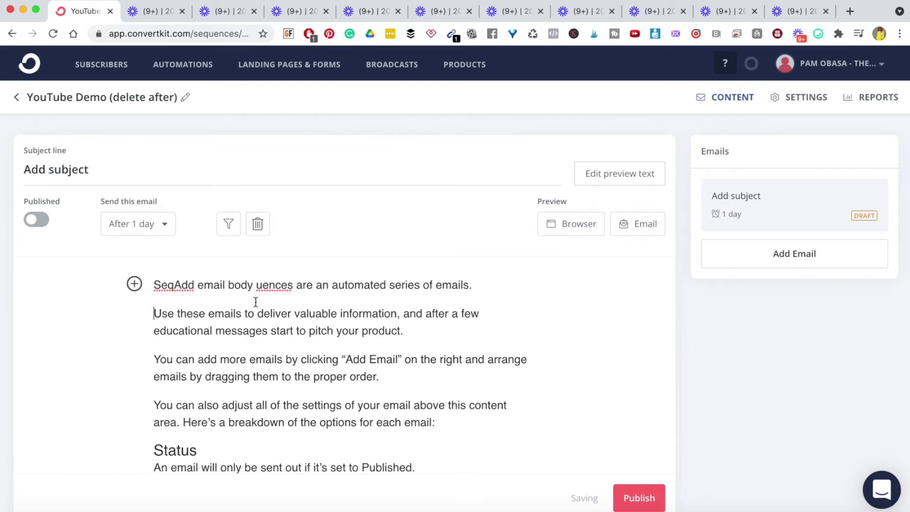
triple_click(256, 302)
click(327, 331)
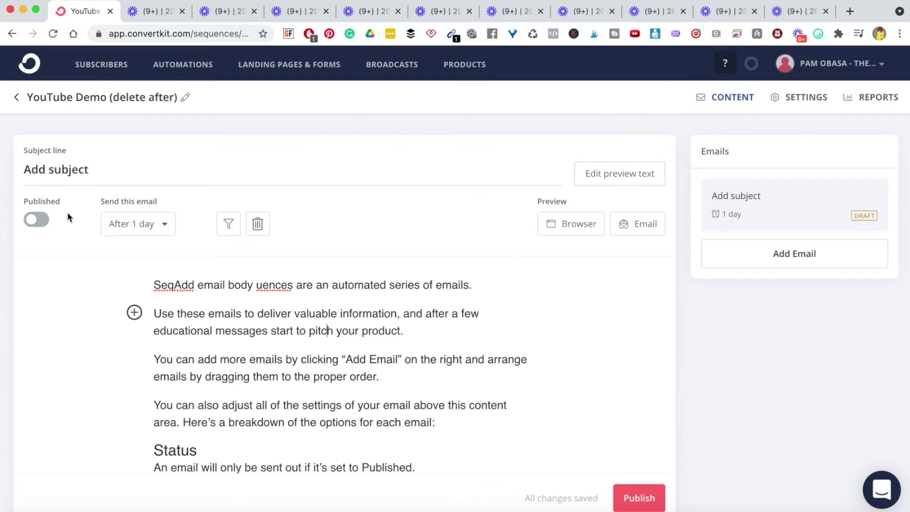
click(36, 220)
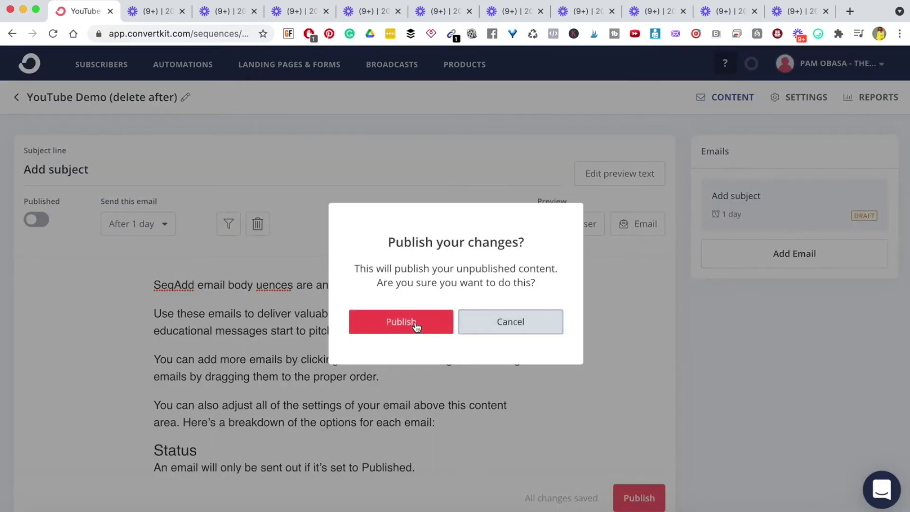
click(416, 326)
Add four more draft emails so the sequence holds five emails.
scroll(481, 351, down, 6)
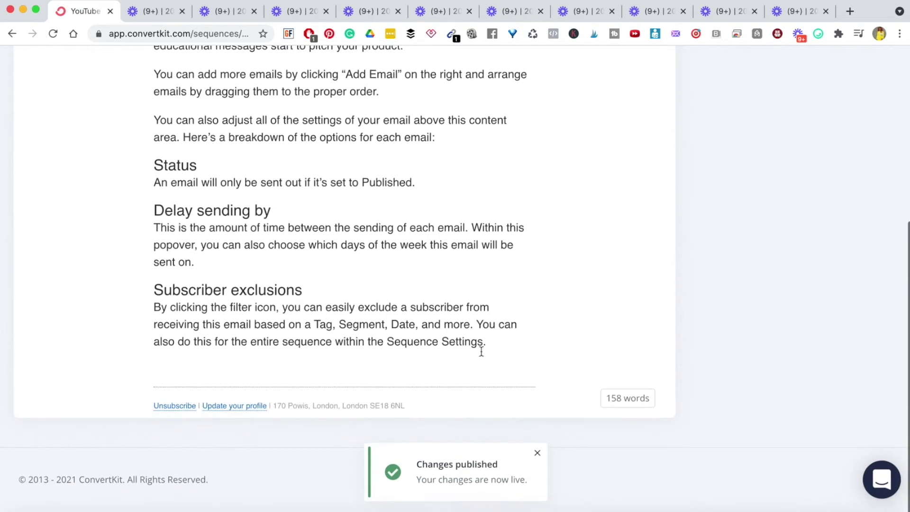
scroll(481, 351, up, 6)
click(784, 259)
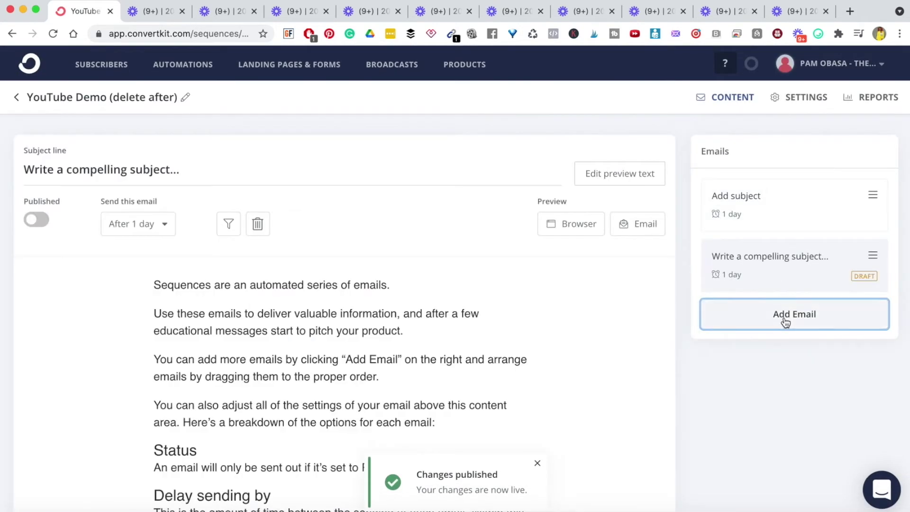
click(780, 322)
click(780, 374)
scroll(771, 370, down, 2)
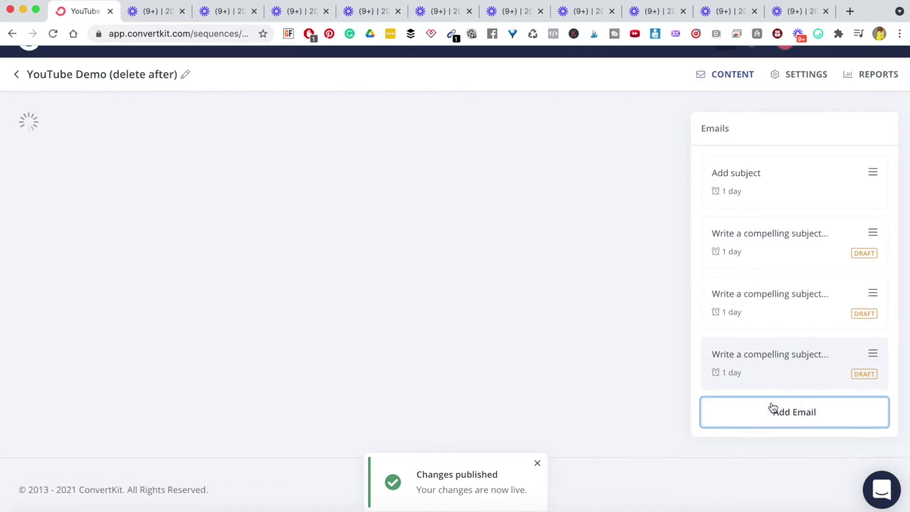
click(772, 352)
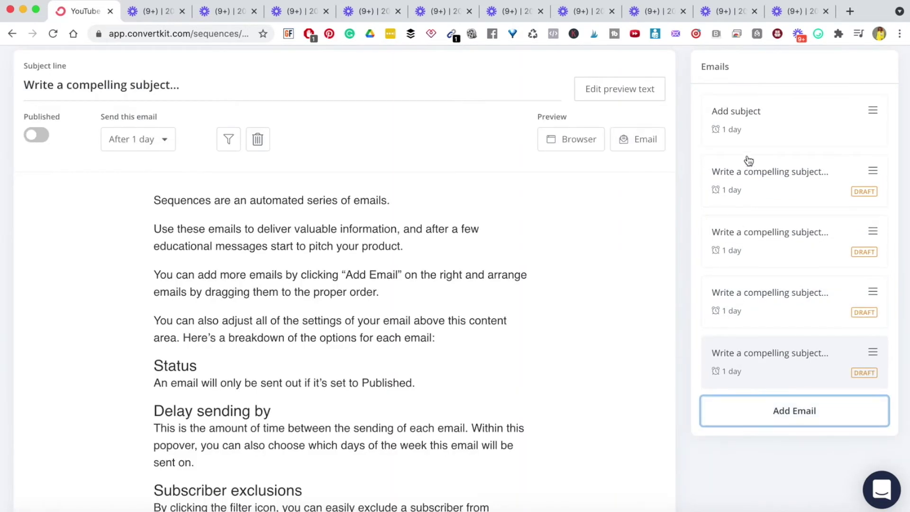
scroll(734, 147, up, 2)
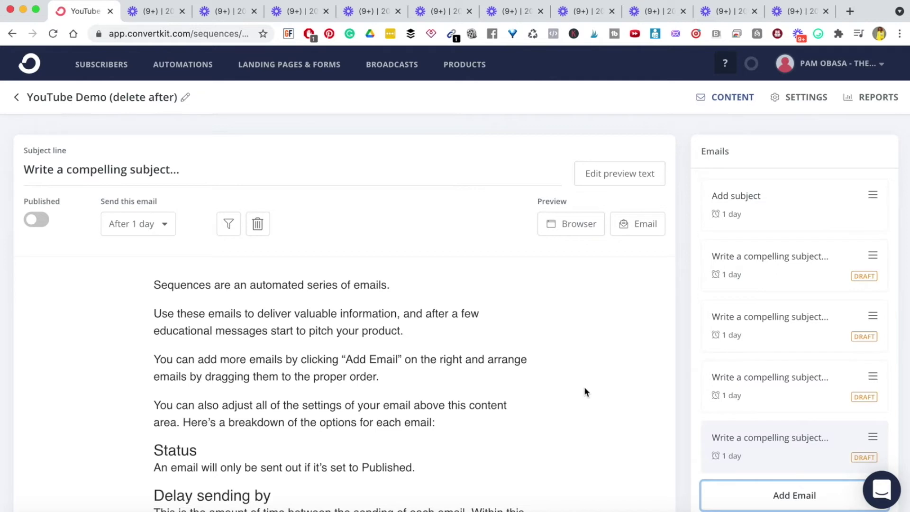
click(755, 262)
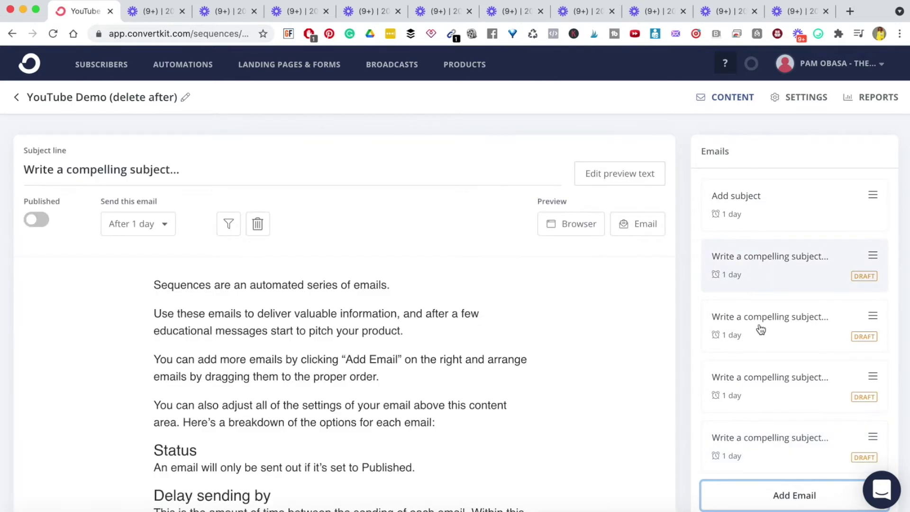
Start the second email's body with 'add email' and publish it.
click(757, 328)
click(759, 378)
click(762, 439)
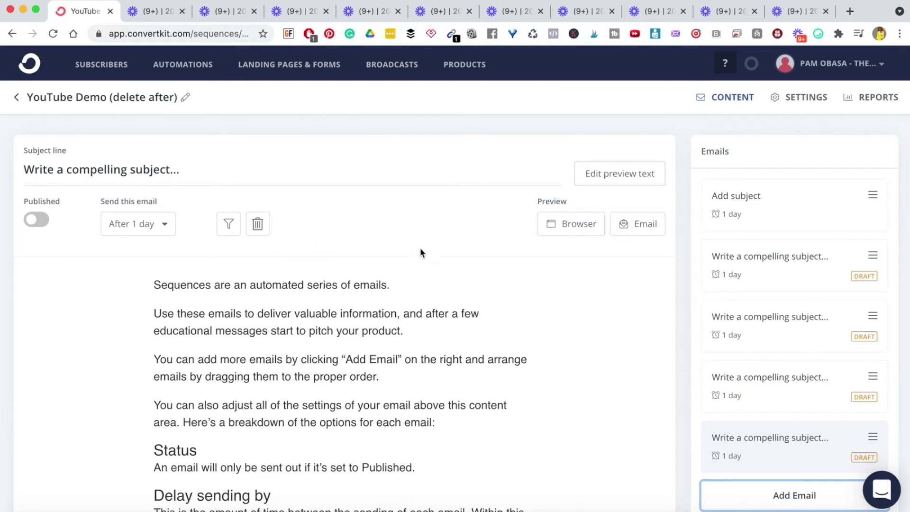
click(750, 274)
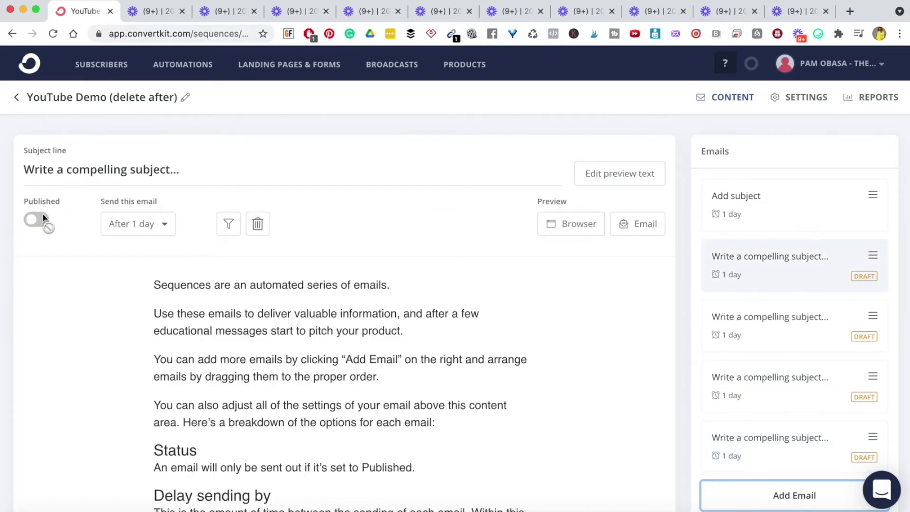
click(189, 328)
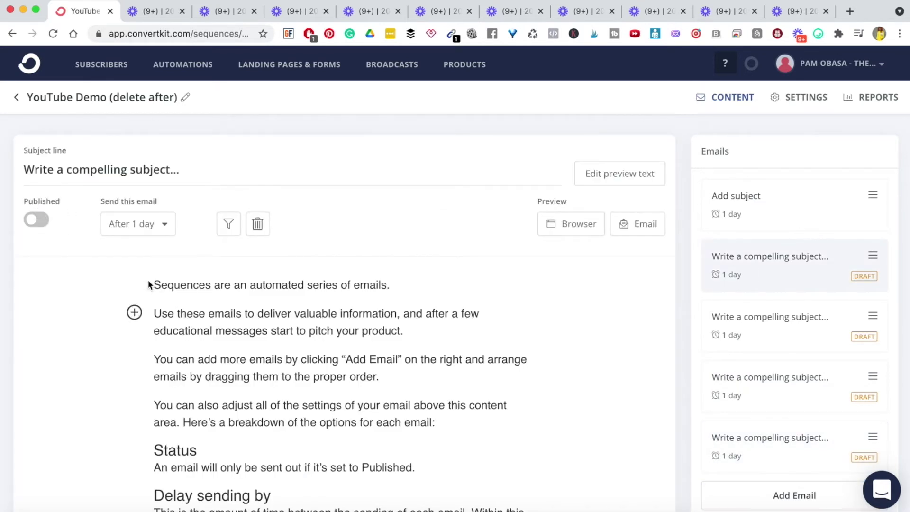
click(154, 284)
text(add email)
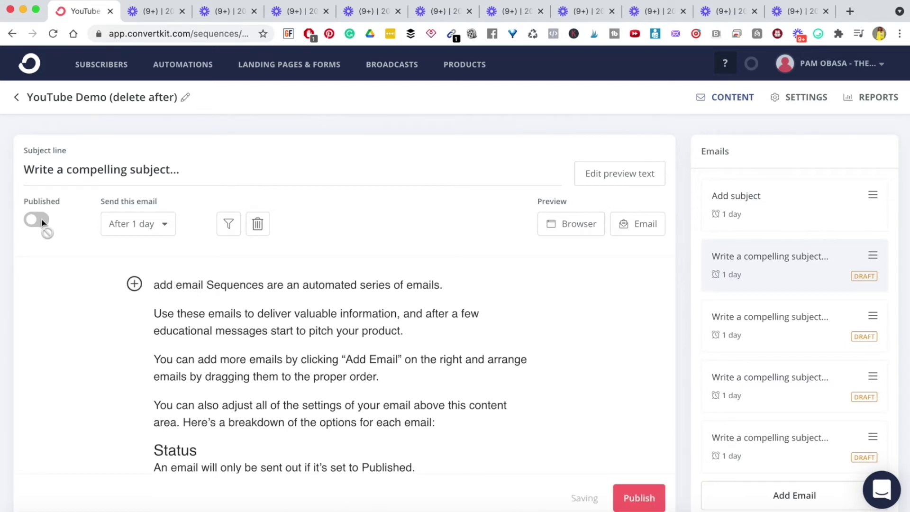
click(229, 302)
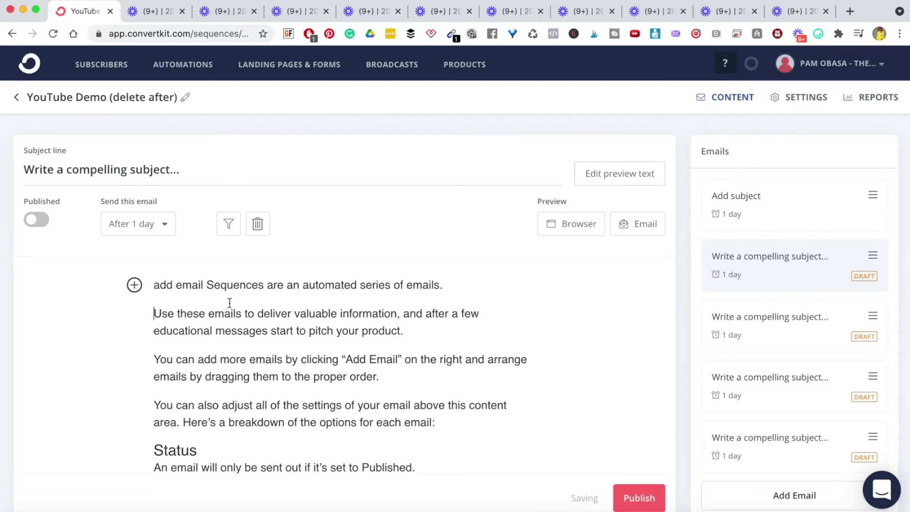
click(639, 497)
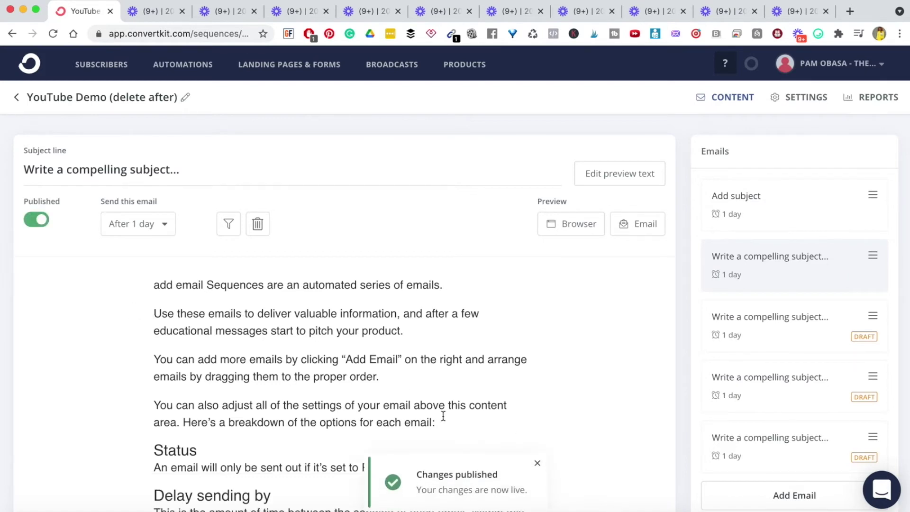
Open and close the second email's subscriber exclusion filters.
scroll(444, 417, down, 5)
scroll(444, 417, up, 5)
click(227, 227)
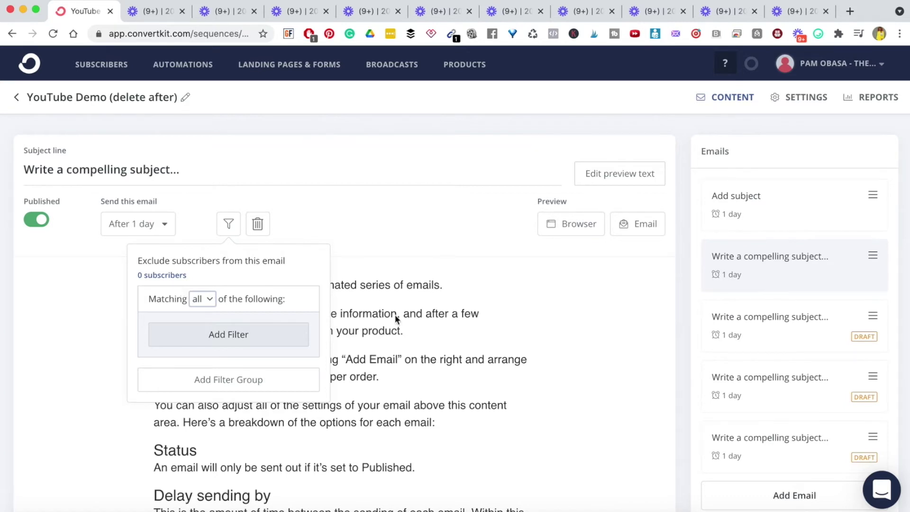
click(537, 327)
Start the third email's body with 'add email', publish it, and open its exclusion filters.
click(783, 331)
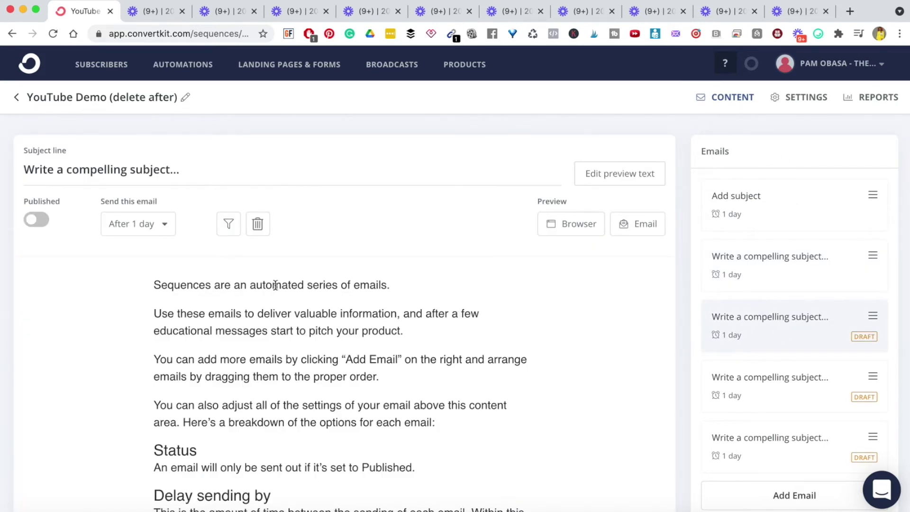
click(154, 285)
text(add email)
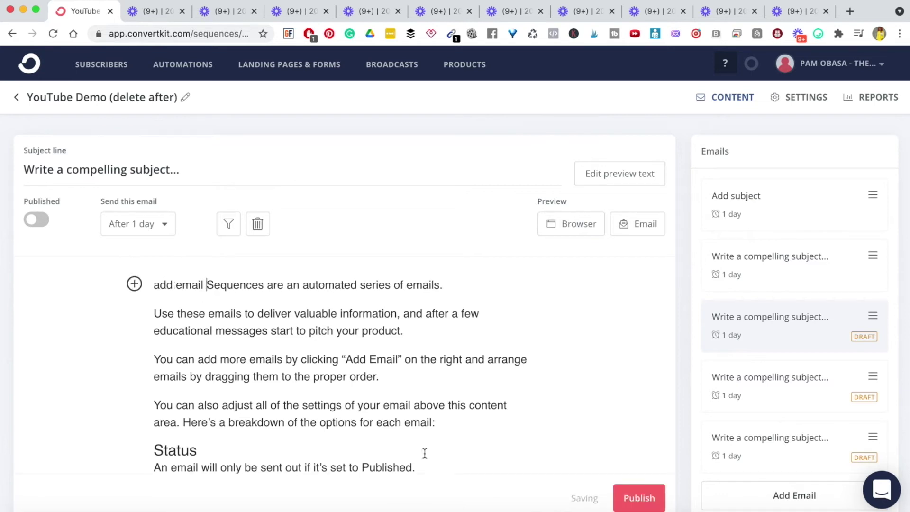
click(639, 494)
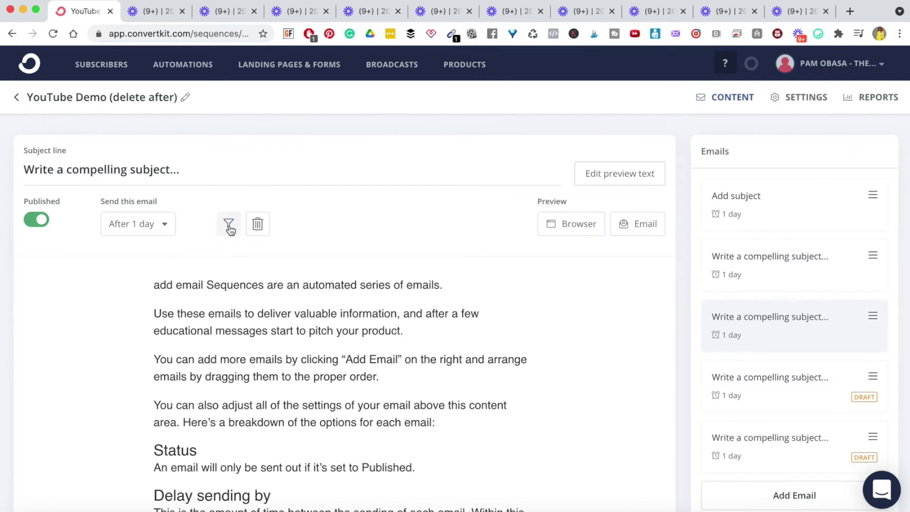
click(229, 229)
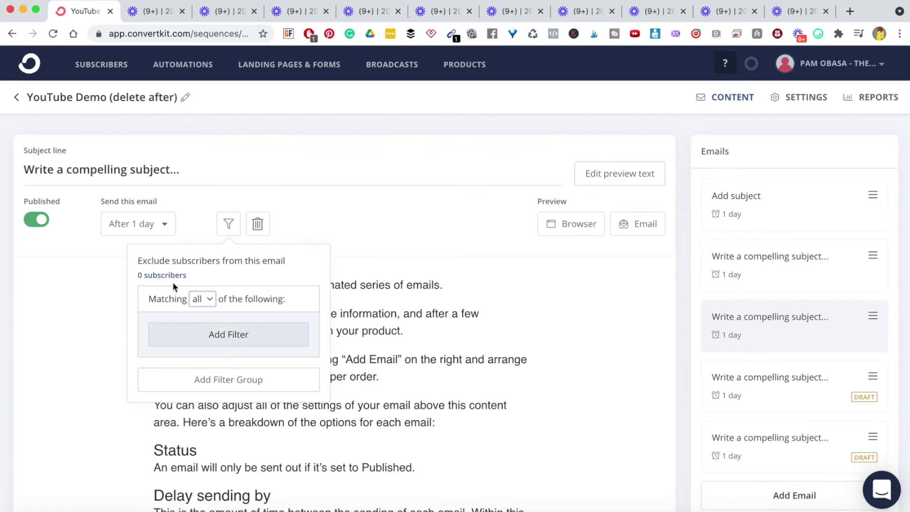
Start a 'Subscribed to' tag exclusion filter, then dismiss it without choosing a tag.
triple_click(153, 264)
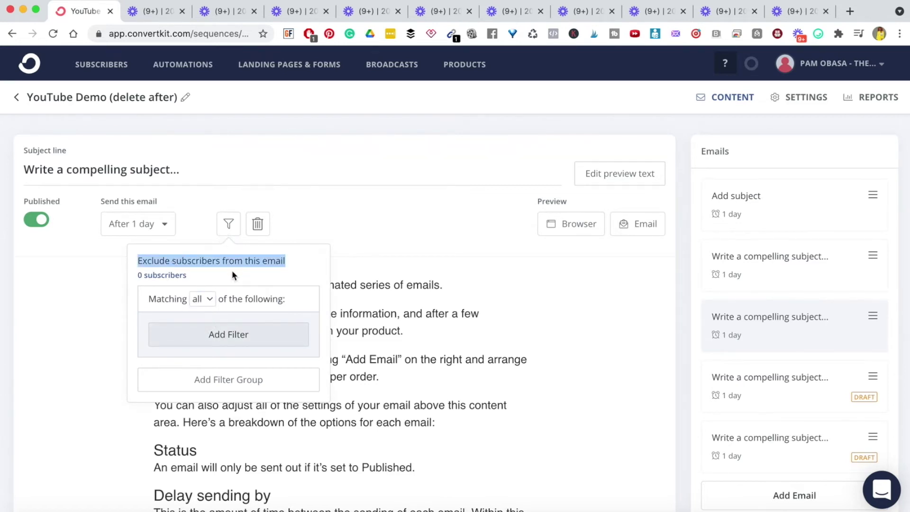
click(223, 342)
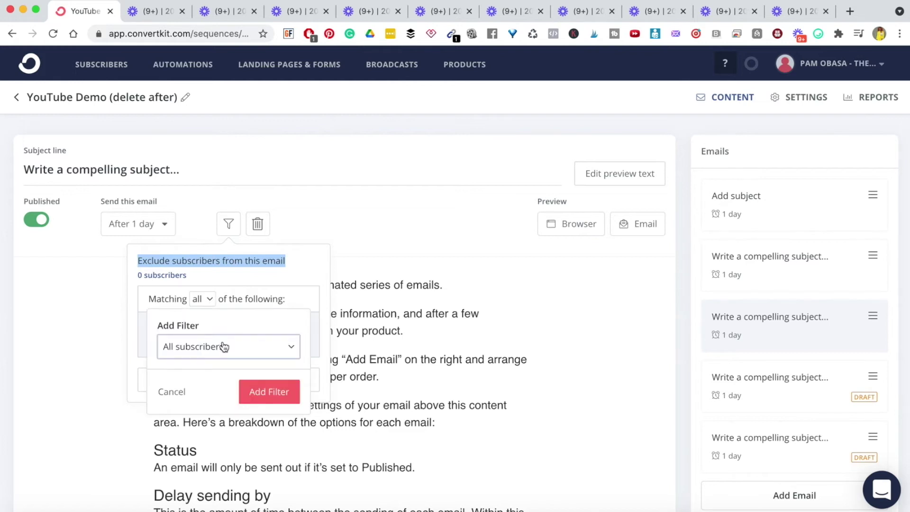
click(244, 352)
click(196, 393)
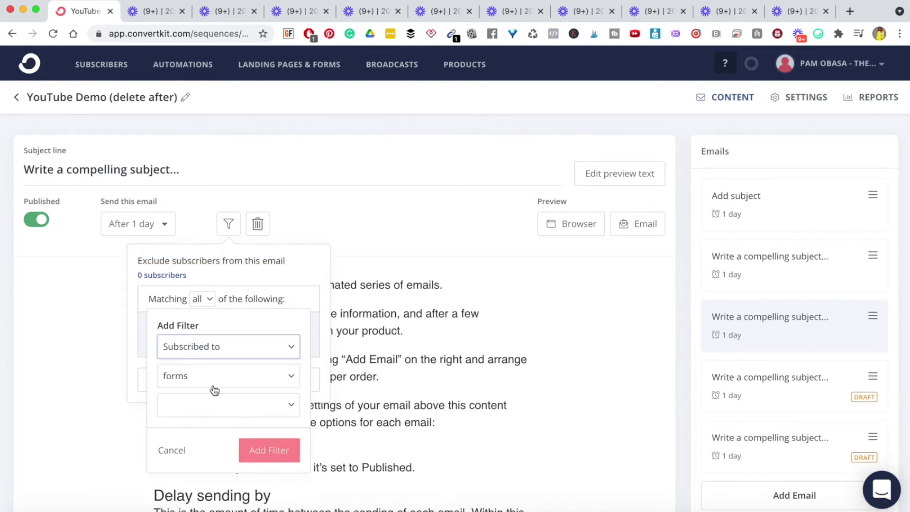
click(236, 381)
click(190, 437)
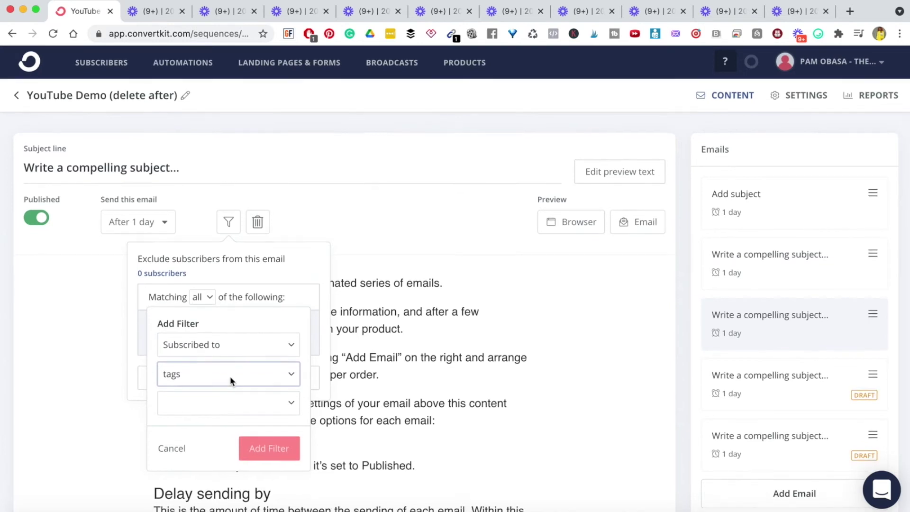
scroll(256, 370, down, 2)
click(288, 324)
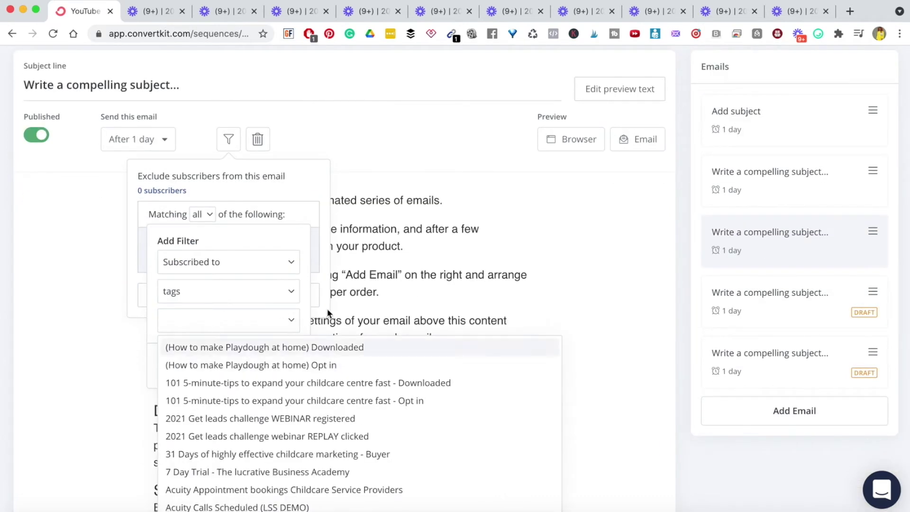
click(324, 295)
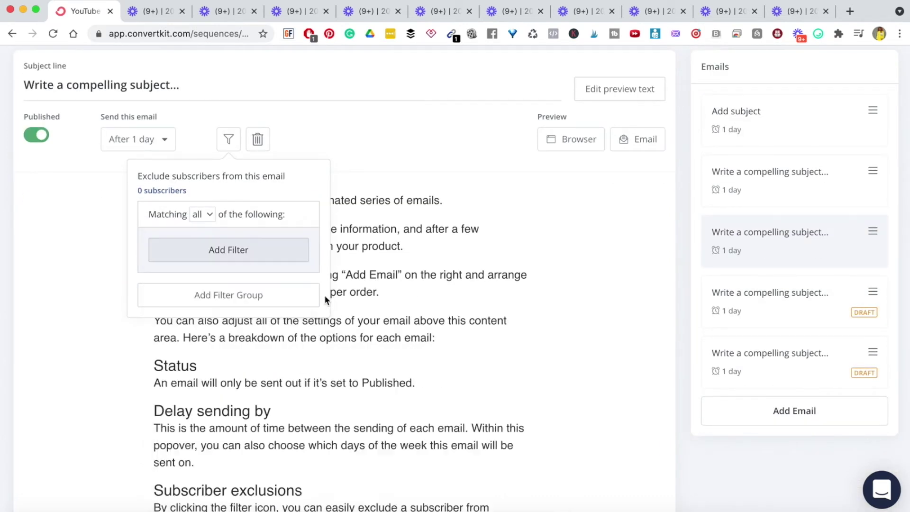
Reopen the tag filter and browse the tags, then close the Add Filter panel and exclusion popup unchanged.
click(240, 256)
click(231, 321)
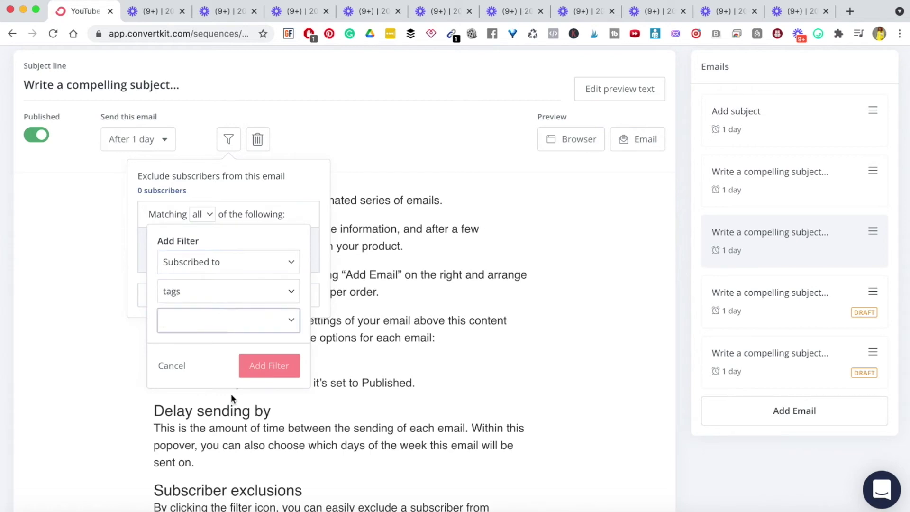
click(300, 318)
scroll(272, 400, down, 15)
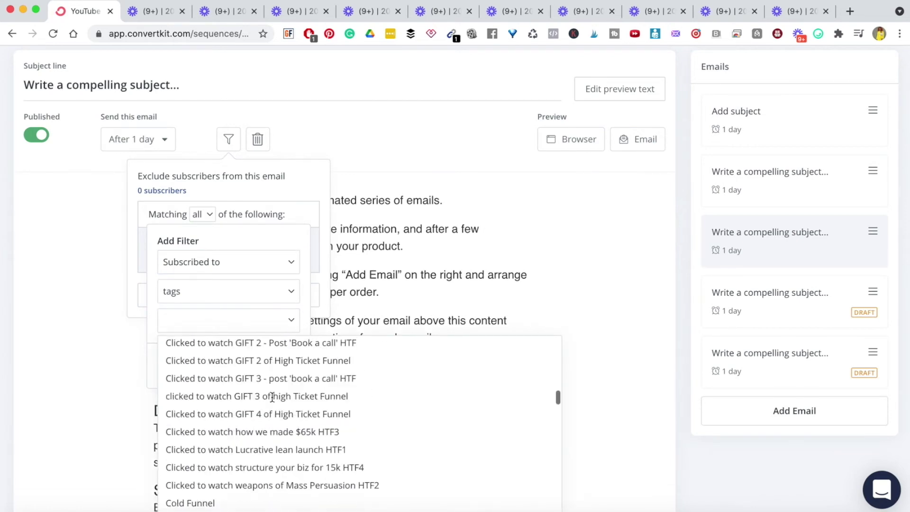
scroll(272, 398, down, 15)
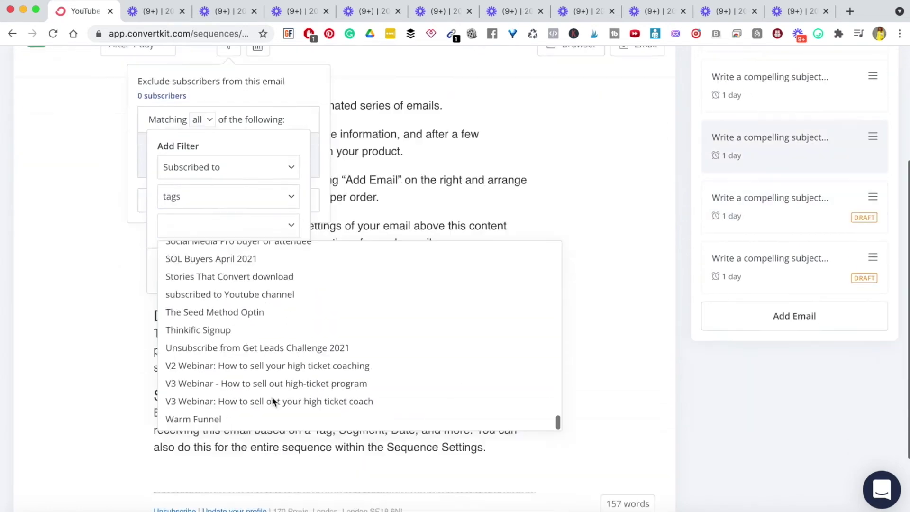
scroll(273, 397, up, 3)
scroll(272, 396, up, 20)
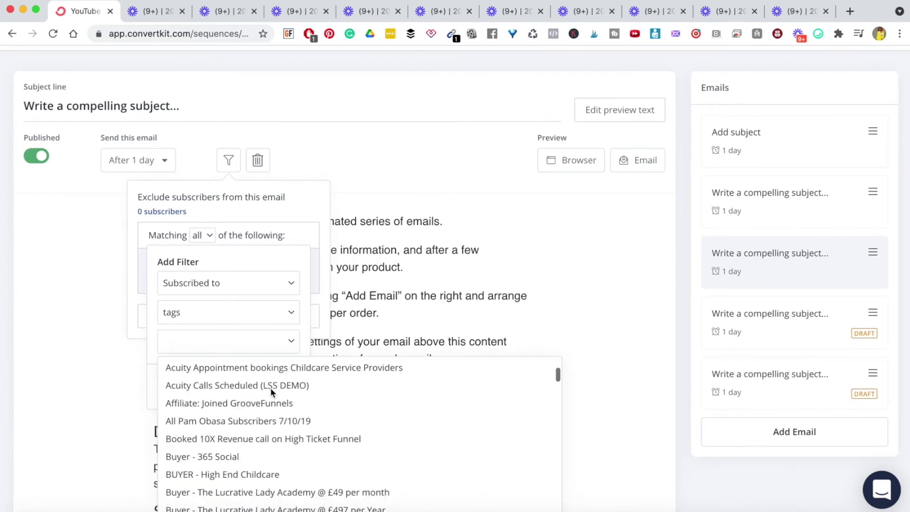
scroll(270, 388, up, 3)
click(382, 339)
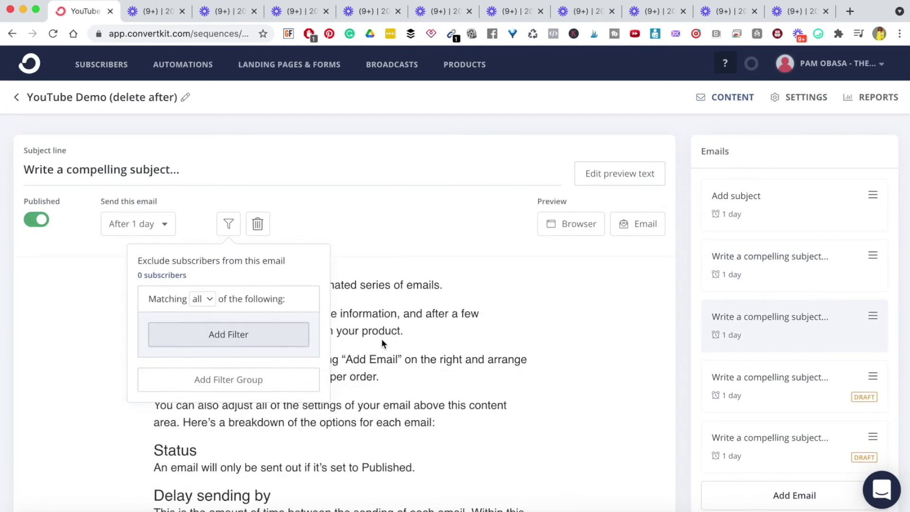
click(431, 323)
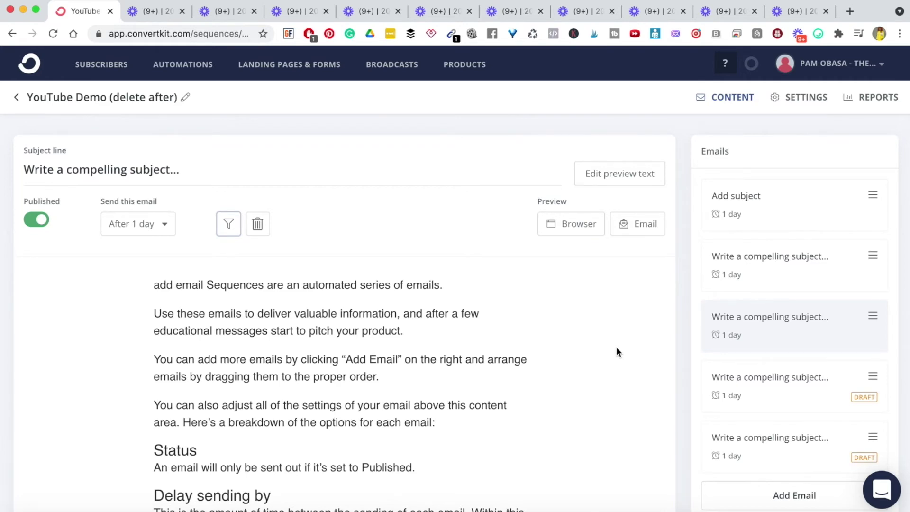
From the Automations list, create a new automation, 'Visual Automation 45'.
scroll(809, 365, down, 5)
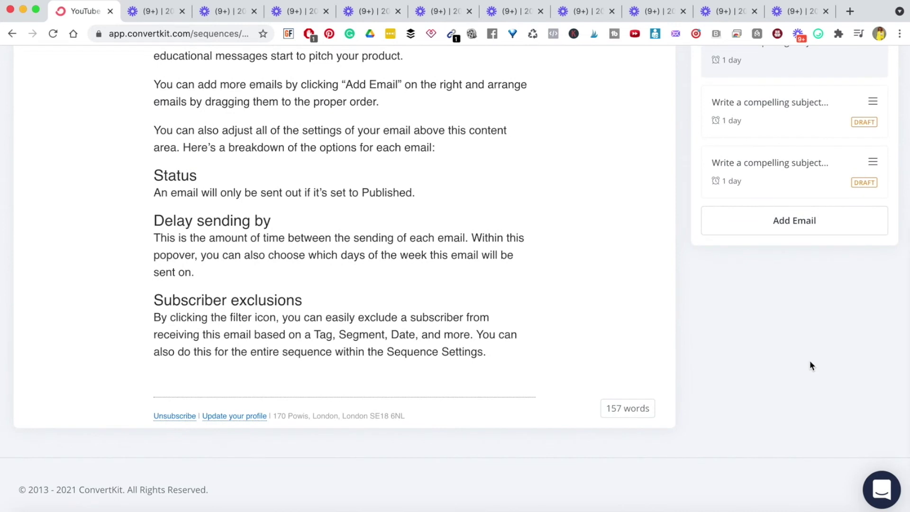
scroll(810, 360, up, 5)
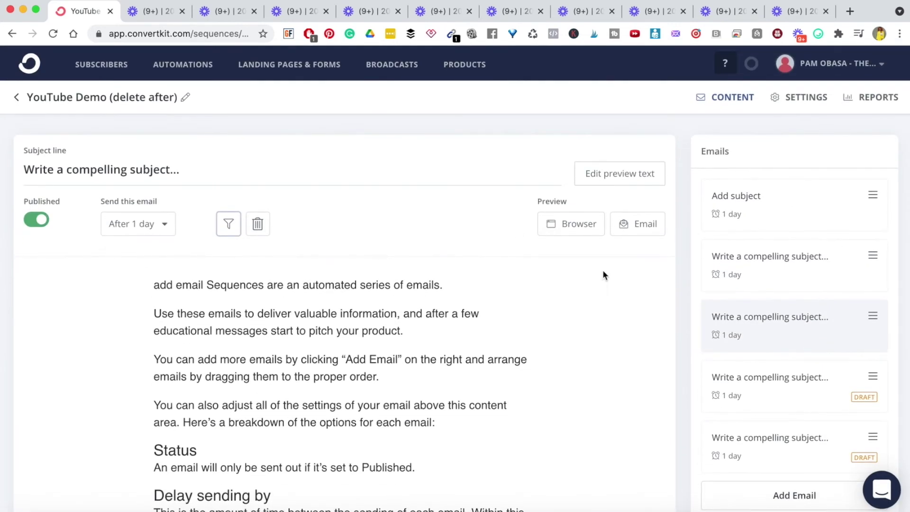
scroll(630, 289, down, 5)
scroll(656, 305, up, 5)
click(176, 66)
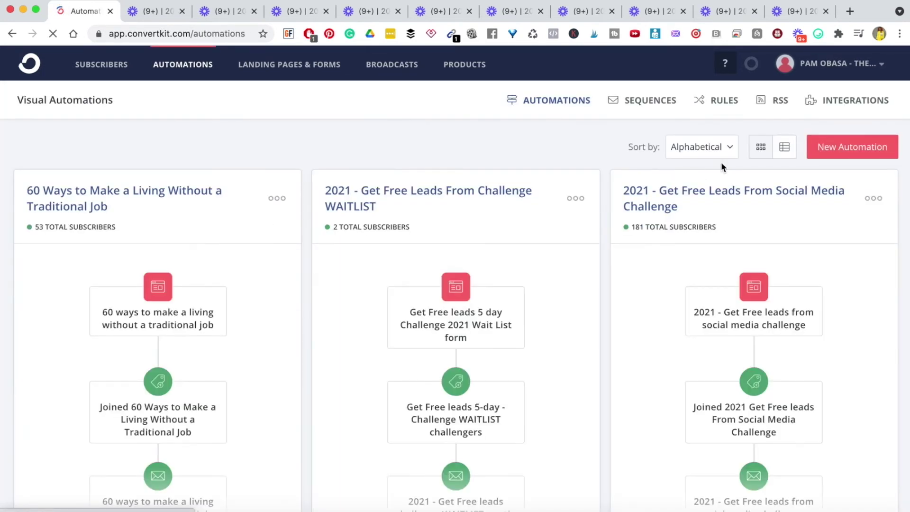
click(843, 149)
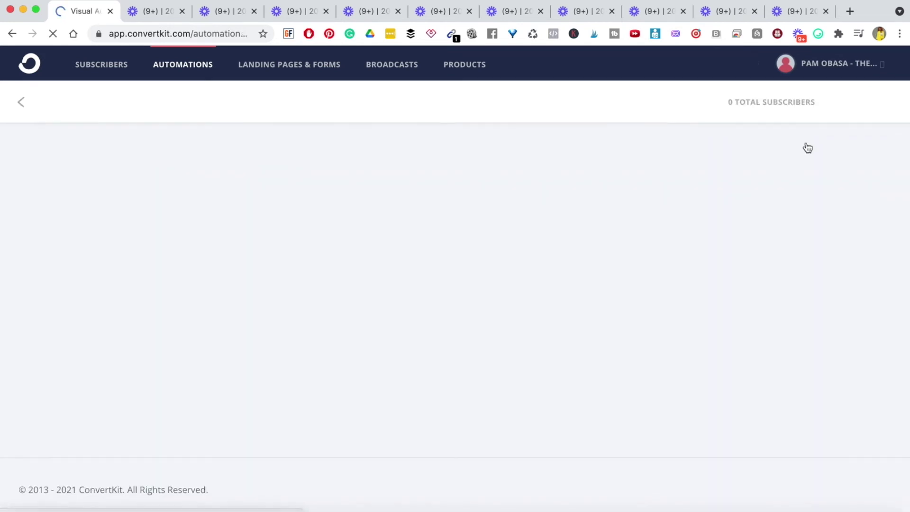
Rename the automation to 'Youtube demo (delete after)'.
click(156, 102)
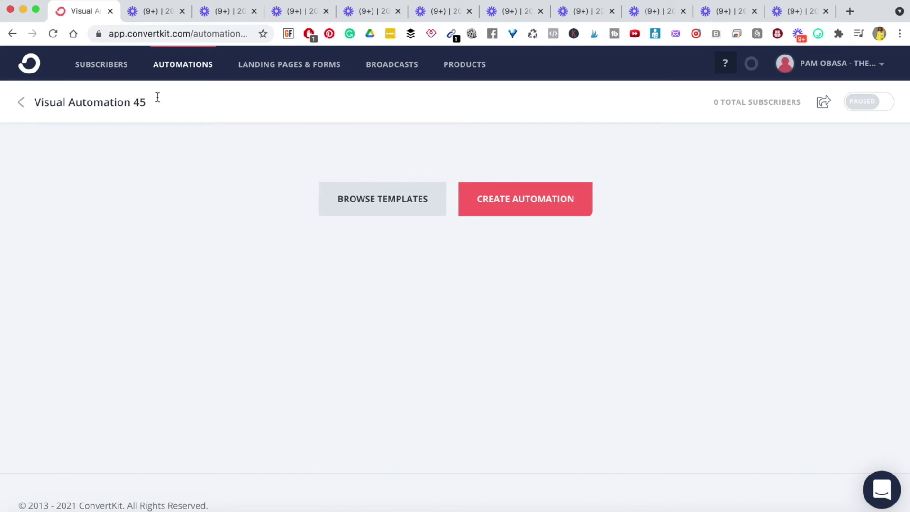
triple_click(122, 103)
text(You)
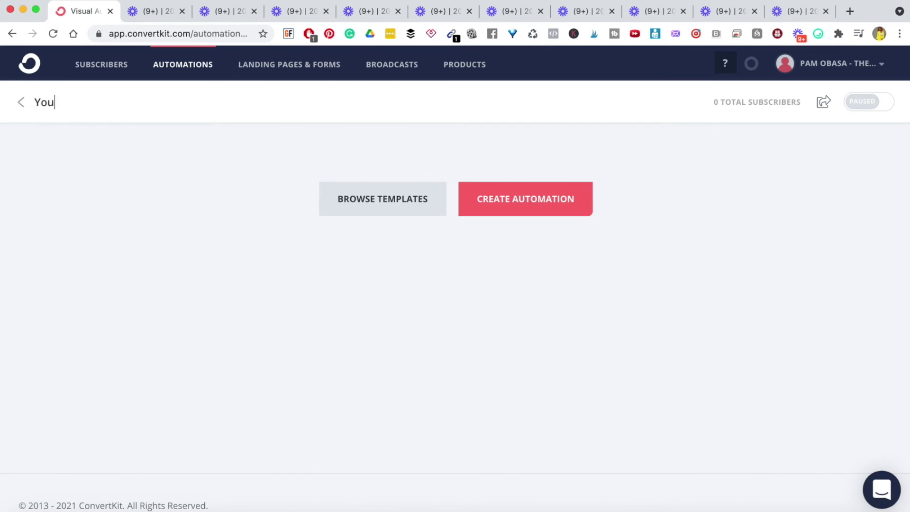
text(tube demo (delete )
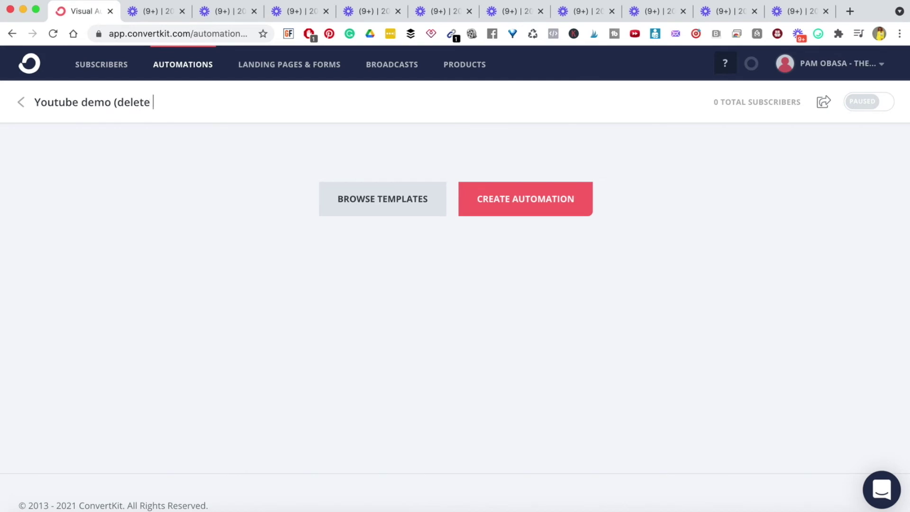
text(after)
click(164, 324)
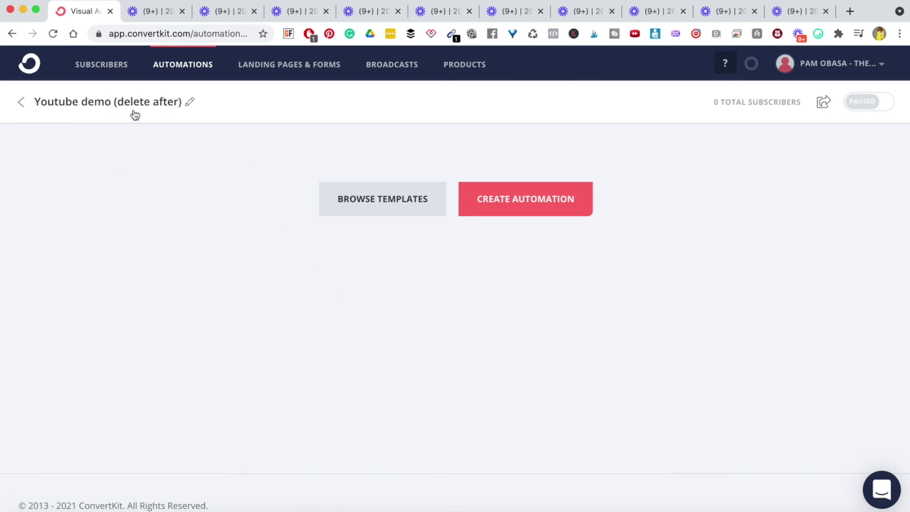
Add a 'Joins a form' trigger for the PO - LM - Stories That Convert form.
click(557, 201)
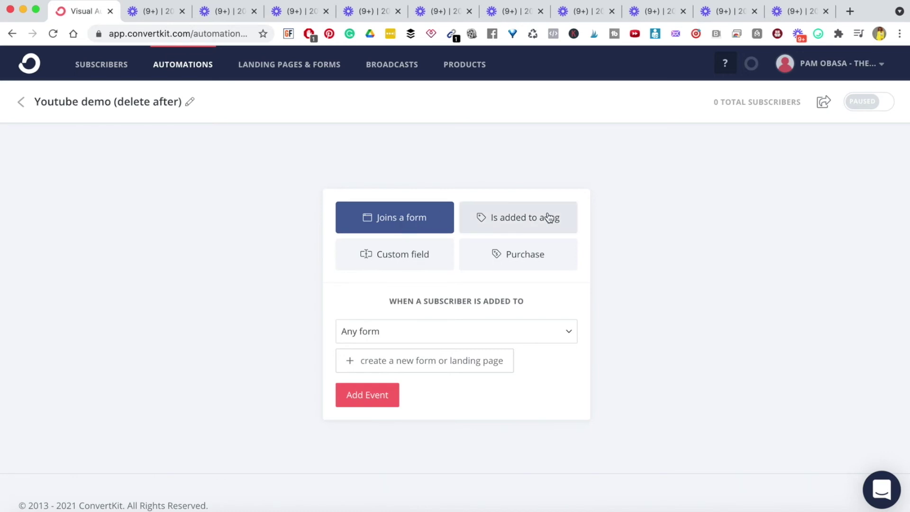
click(512, 221)
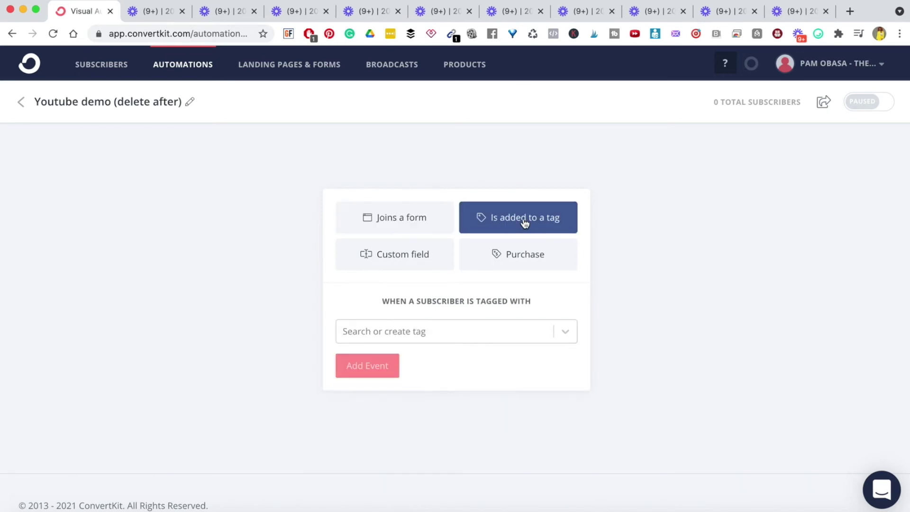
click(398, 263)
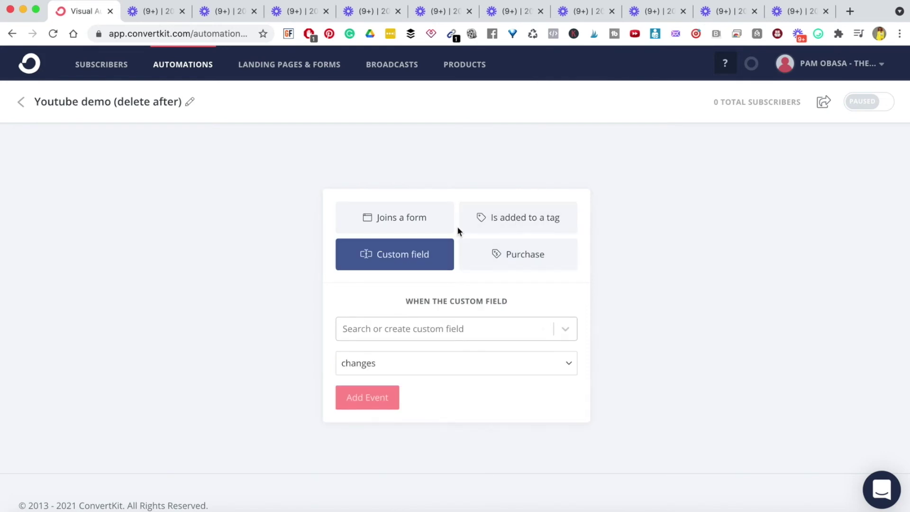
click(412, 229)
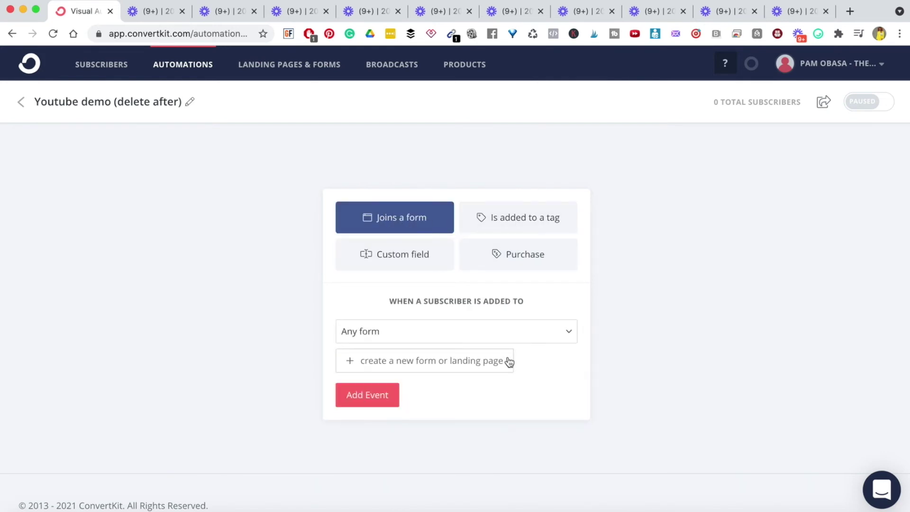
click(569, 331)
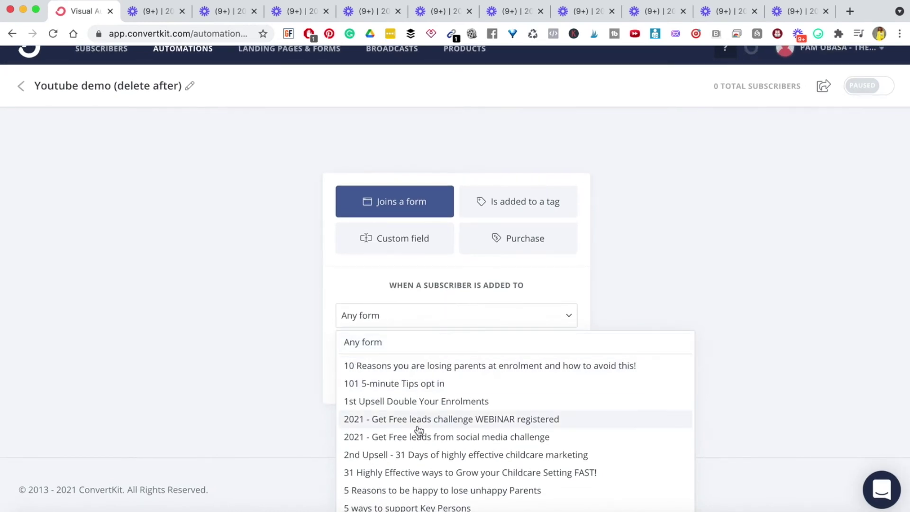
scroll(417, 431, down, 2)
scroll(418, 430, down, 3)
scroll(417, 430, up, 5)
scroll(418, 426, down, 8)
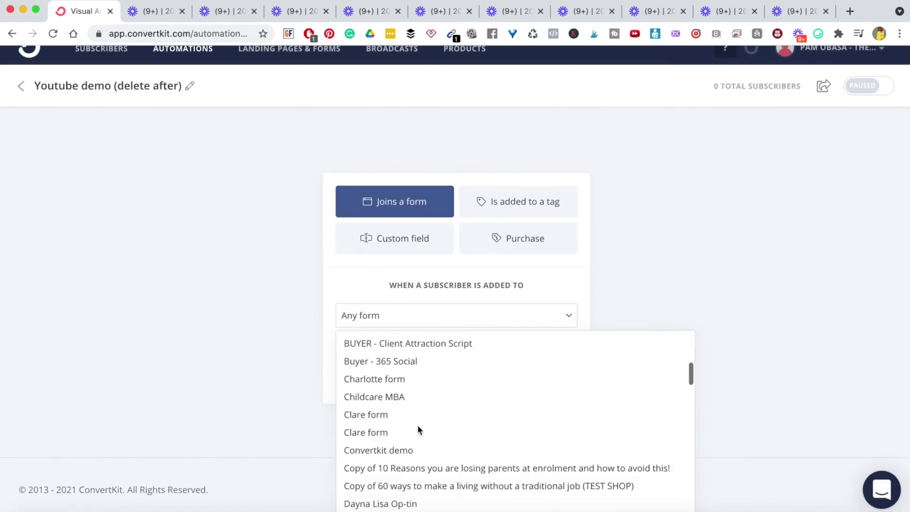
scroll(418, 427, down, 10)
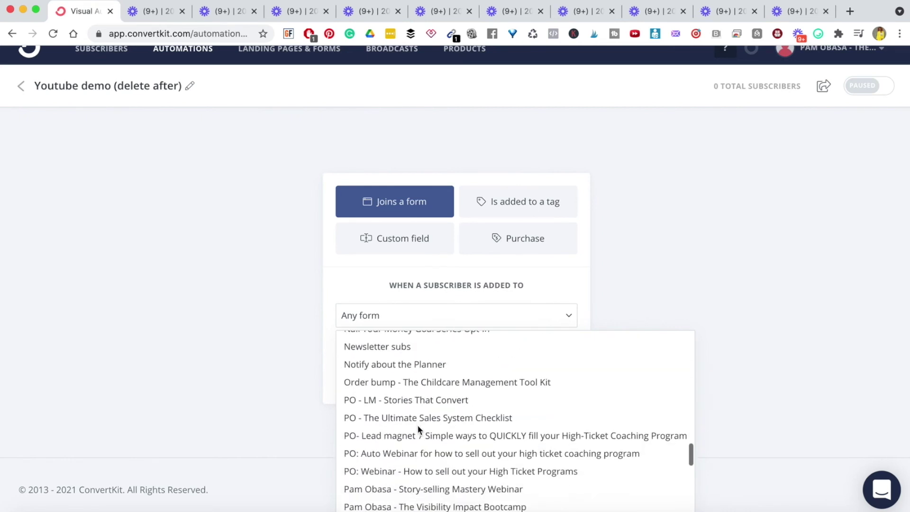
scroll(418, 430, down, 3)
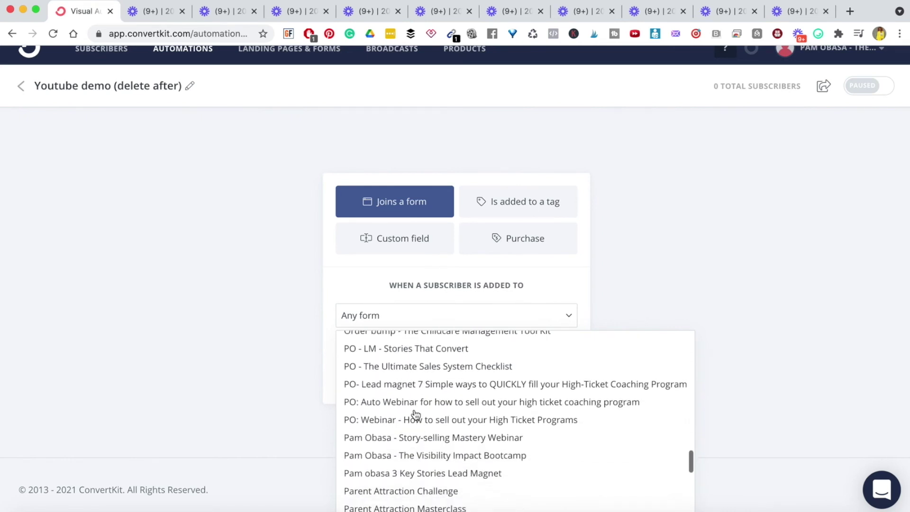
click(383, 352)
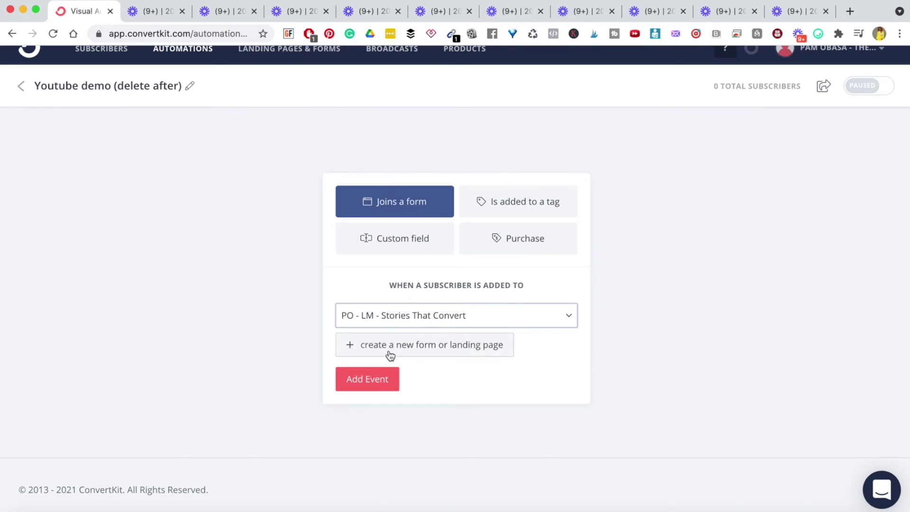
click(372, 378)
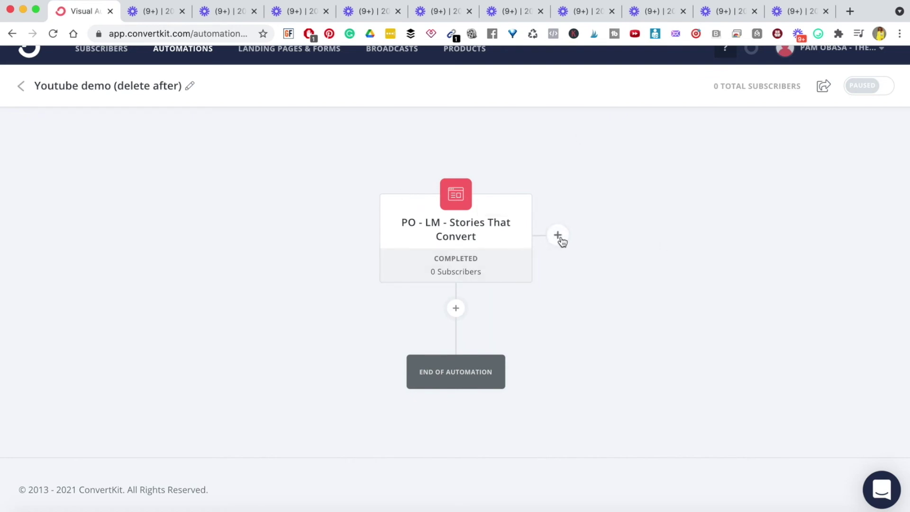
Below the form trigger, add an 'Add or remove tag' action applying 'Stories That Convert download'.
click(457, 309)
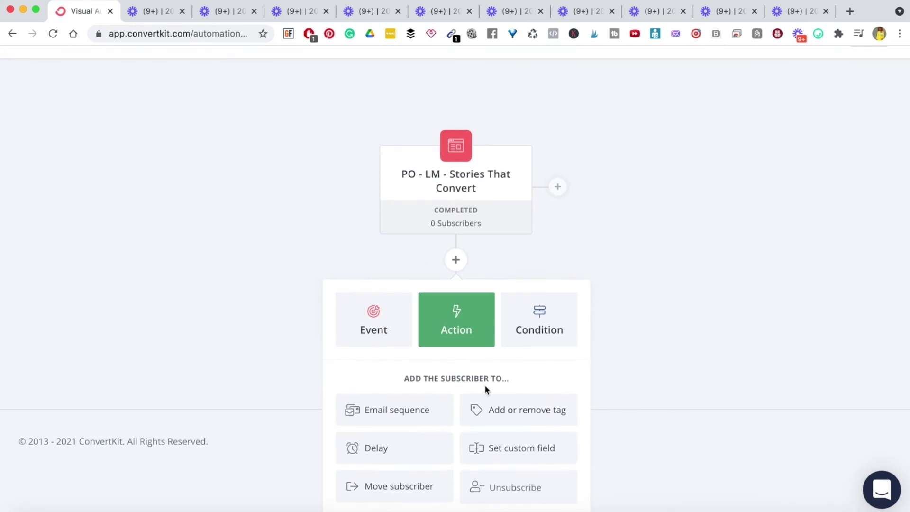
click(505, 414)
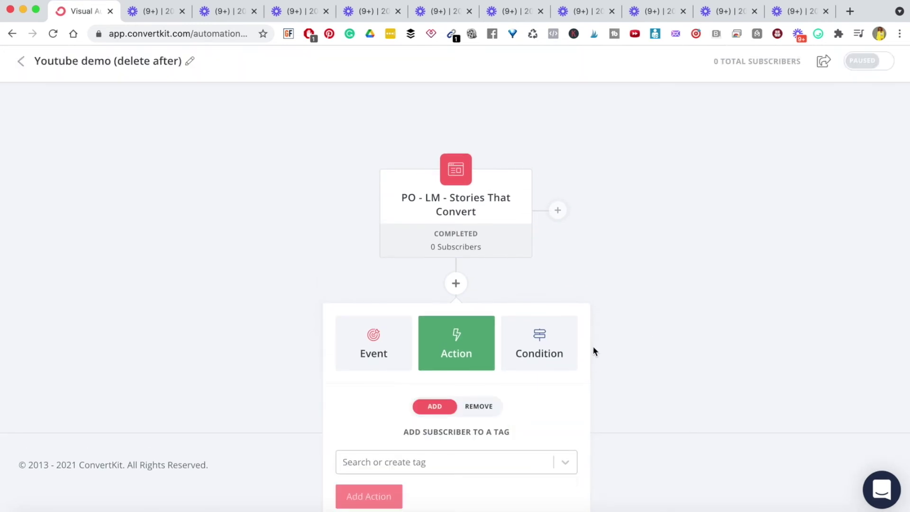
click(439, 462)
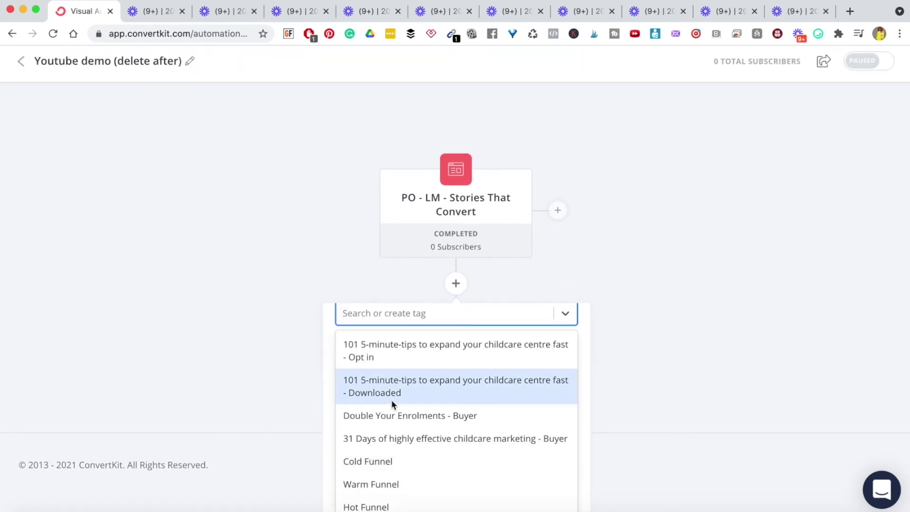
text(storie)
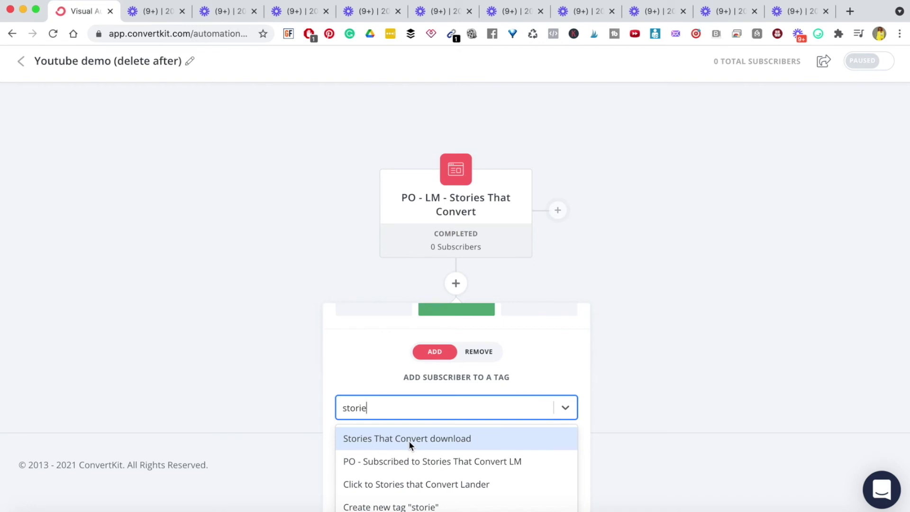
click(376, 443)
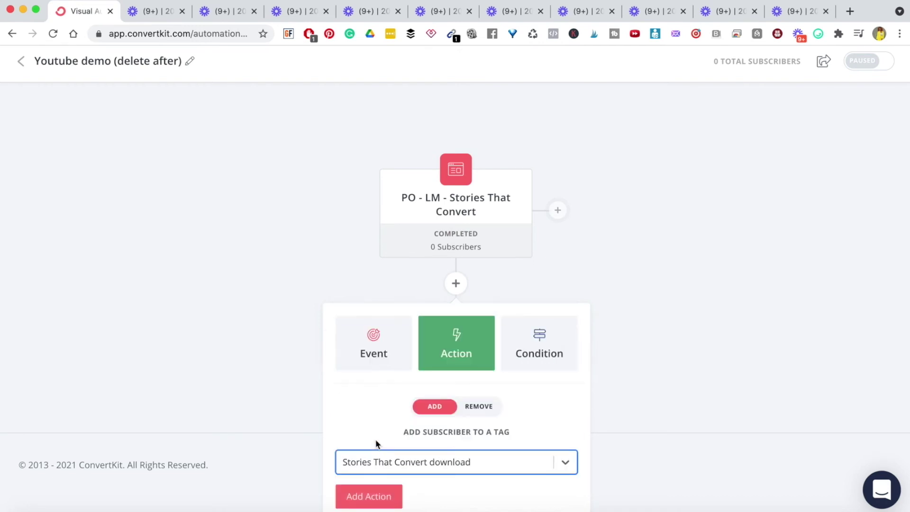
click(635, 356)
click(455, 308)
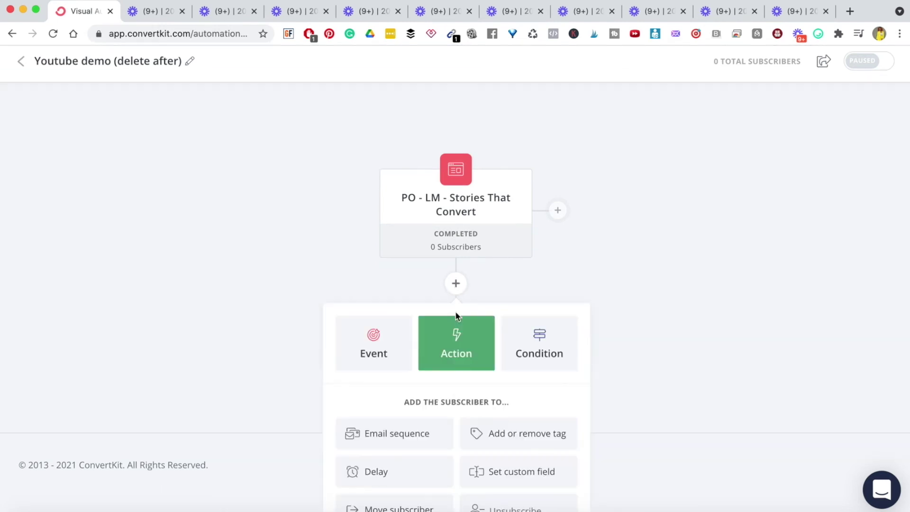
click(515, 409)
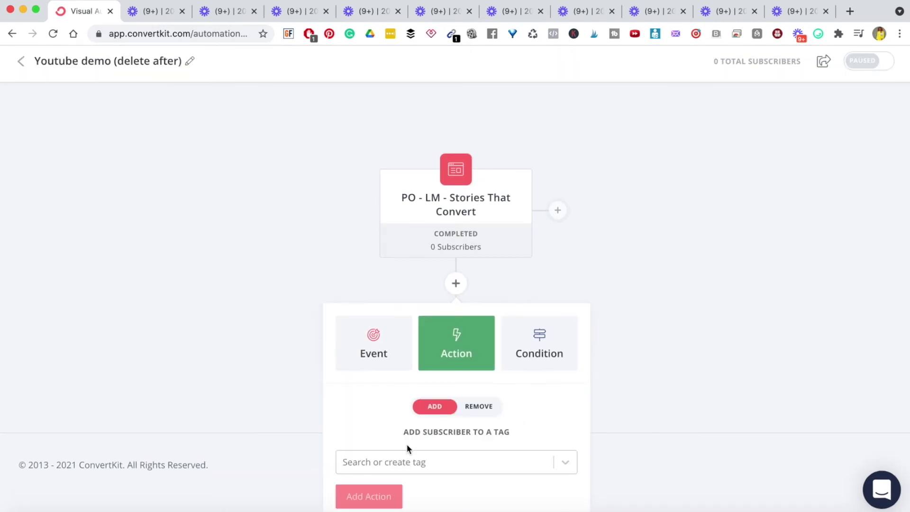
click(408, 460)
text(stories)
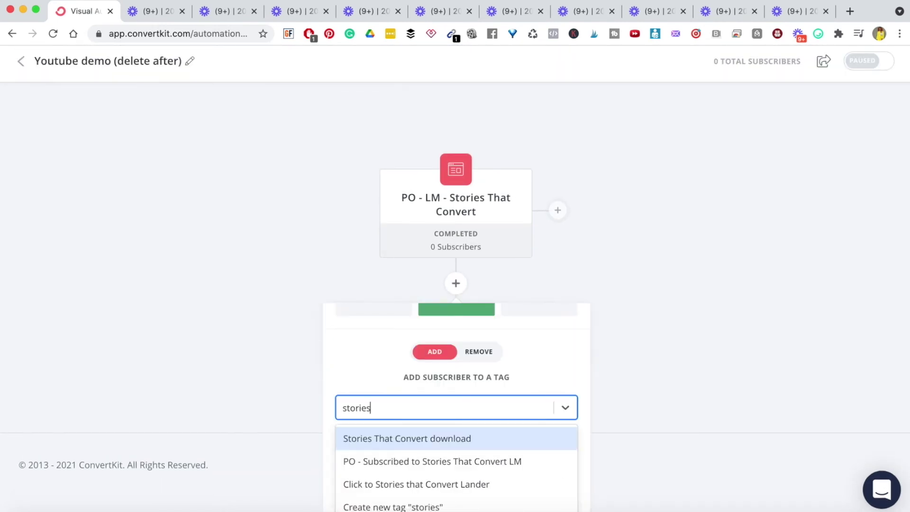
click(401, 440)
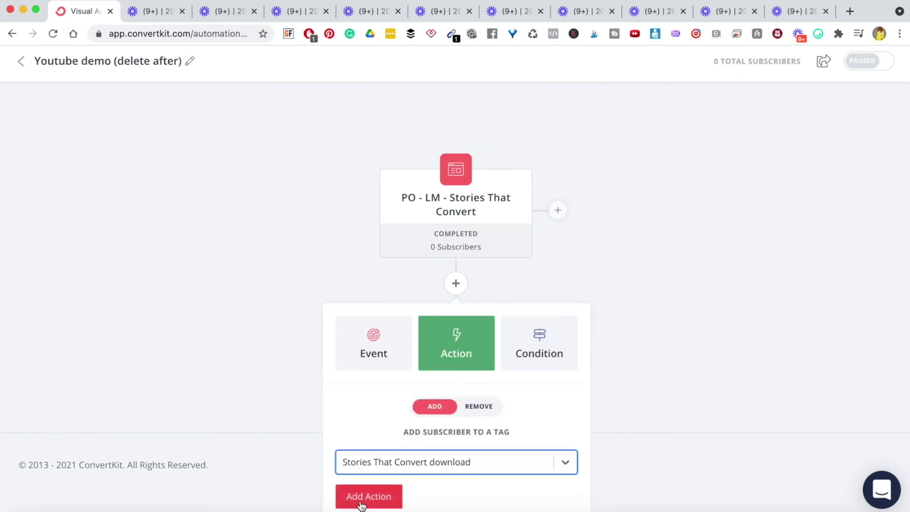
click(365, 498)
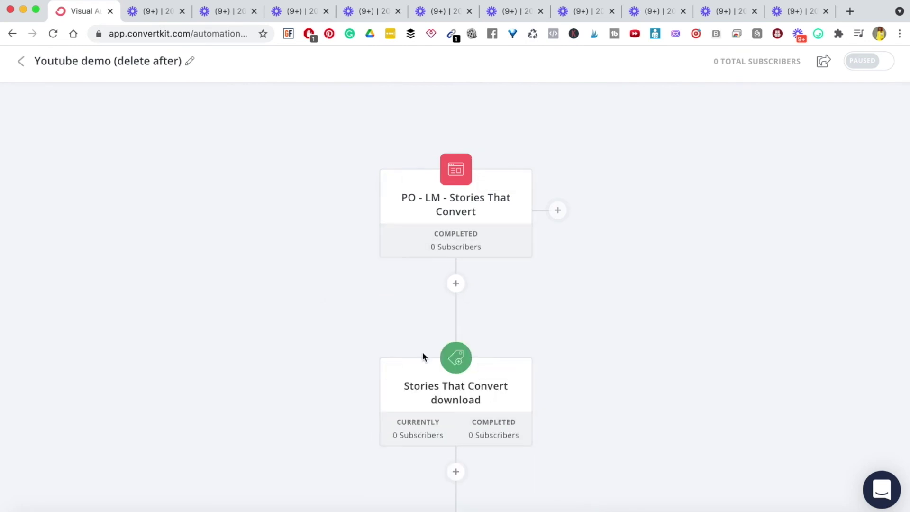
Start an email-sequence action below the tag step, then dismiss the sequence list.
mouse_move(433, 198)
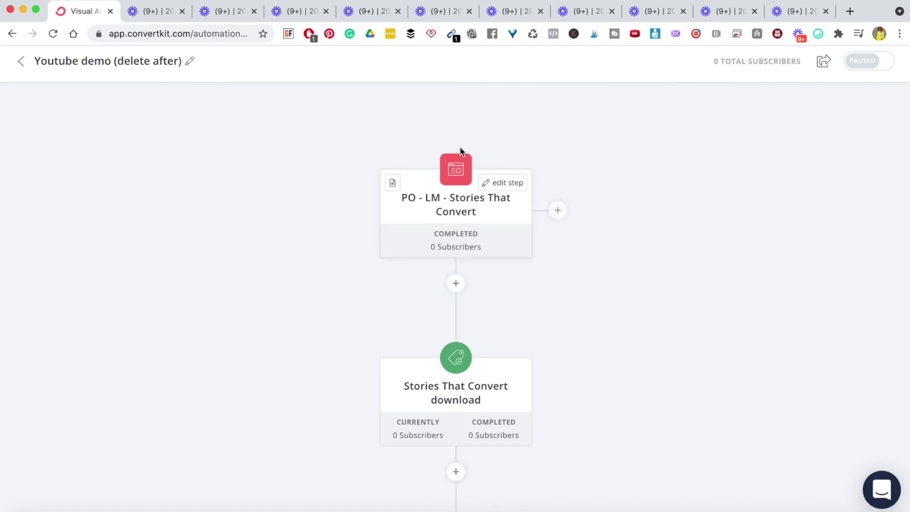
scroll(428, 273, down, 3)
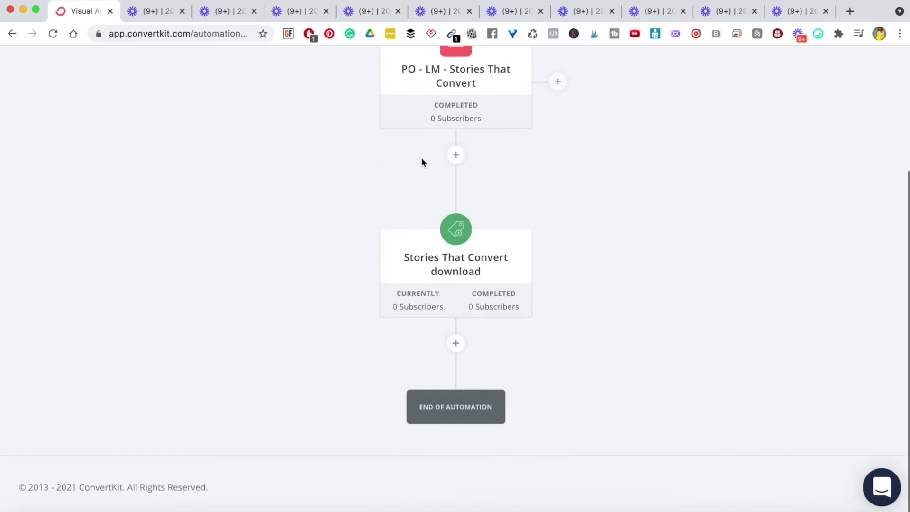
click(455, 344)
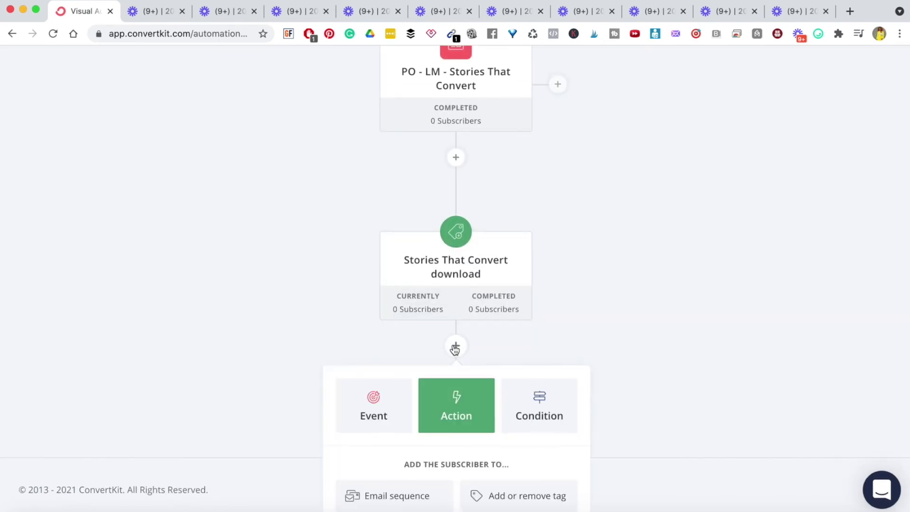
scroll(474, 356, down, 2)
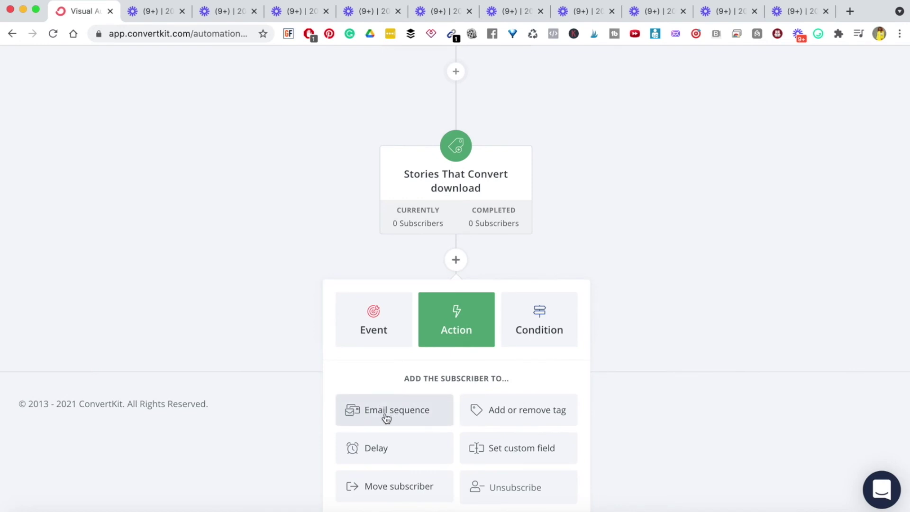
click(386, 417)
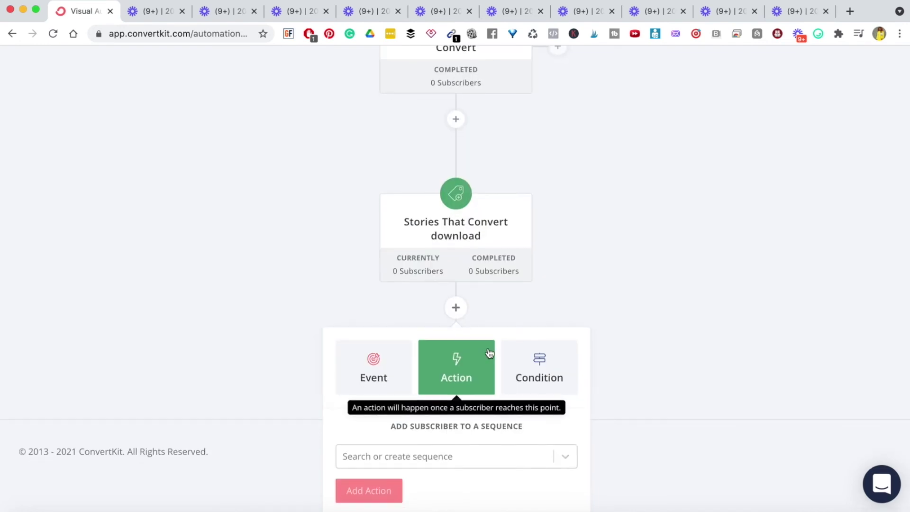
click(435, 460)
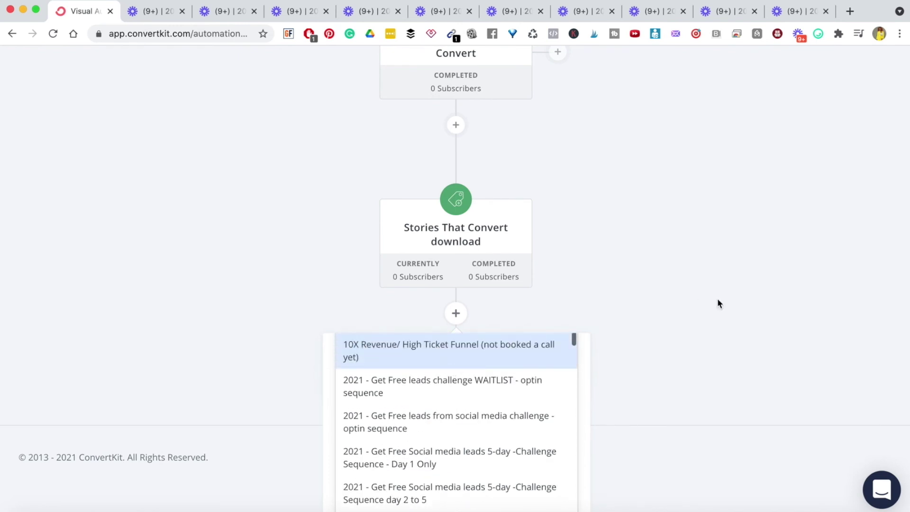
click(691, 301)
Search for the 'YouTube Demo (delete after)' sequence and add it as the action.
click(454, 347)
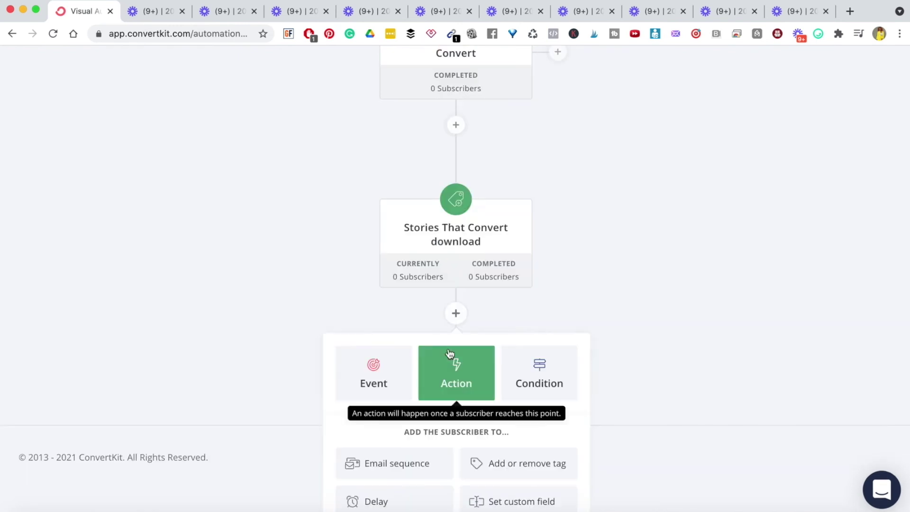
click(393, 465)
click(397, 461)
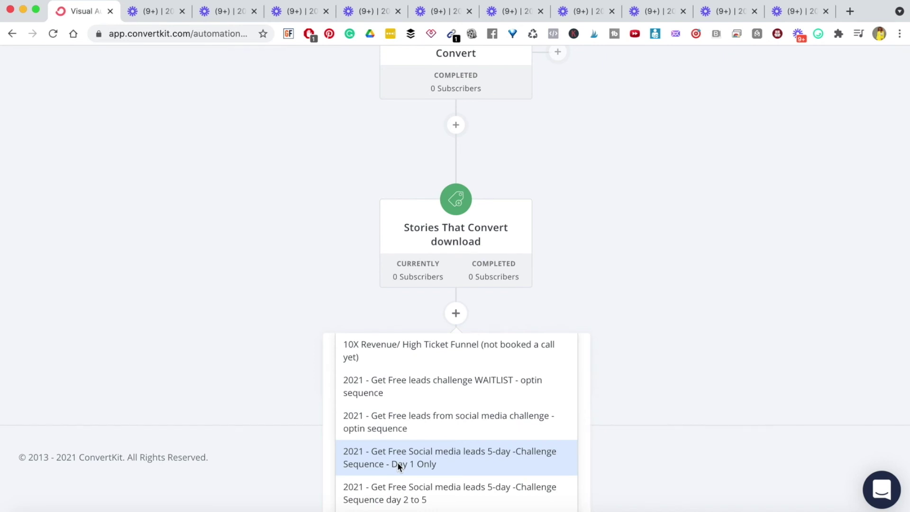
text(youtuib)
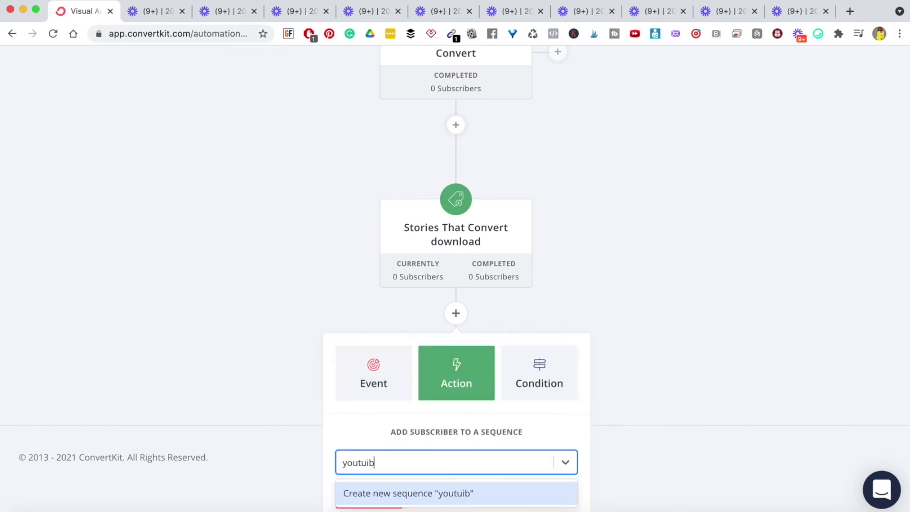
text(e)
key(BackSpace)
key(BackSpace)
key(BackSpace)
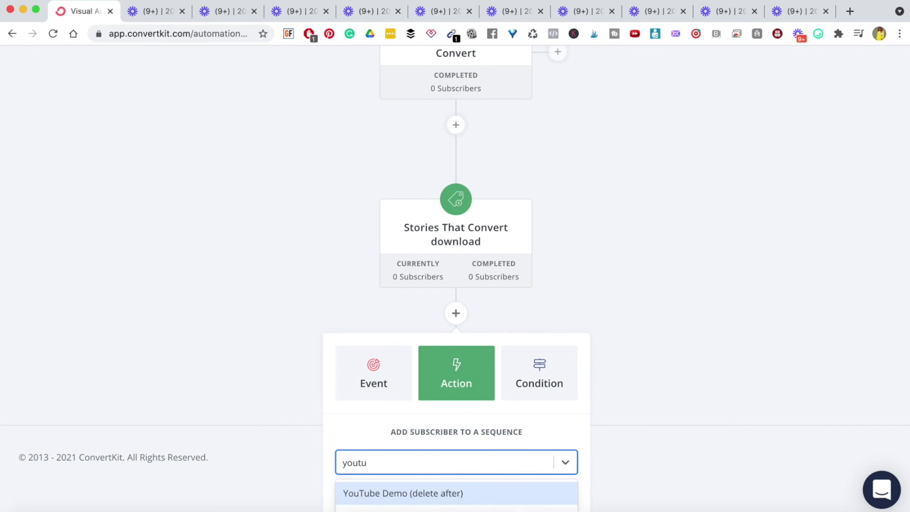
click(424, 494)
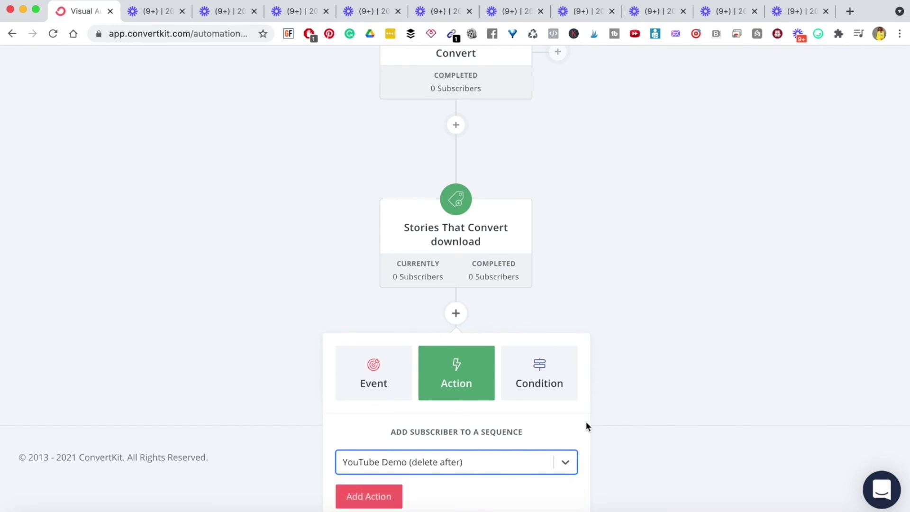
click(359, 502)
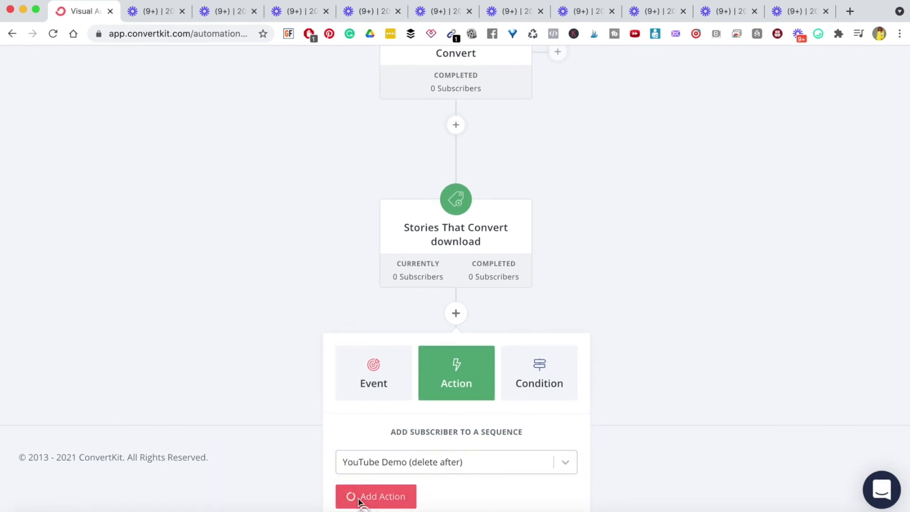
scroll(601, 343, down, 4)
Flip the PAUSED toggle and confirm 'Turn it on!' to make the automation live.
scroll(600, 337, up, 8)
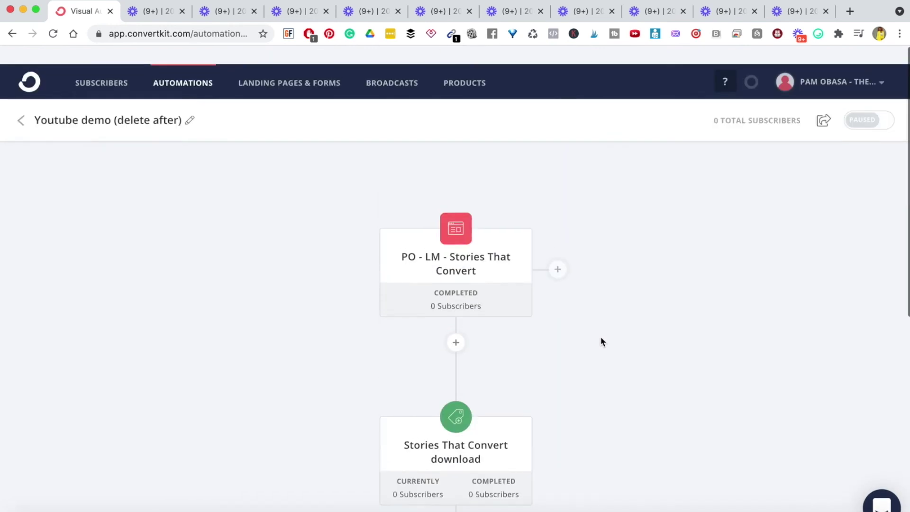
scroll(677, 368, down, 8)
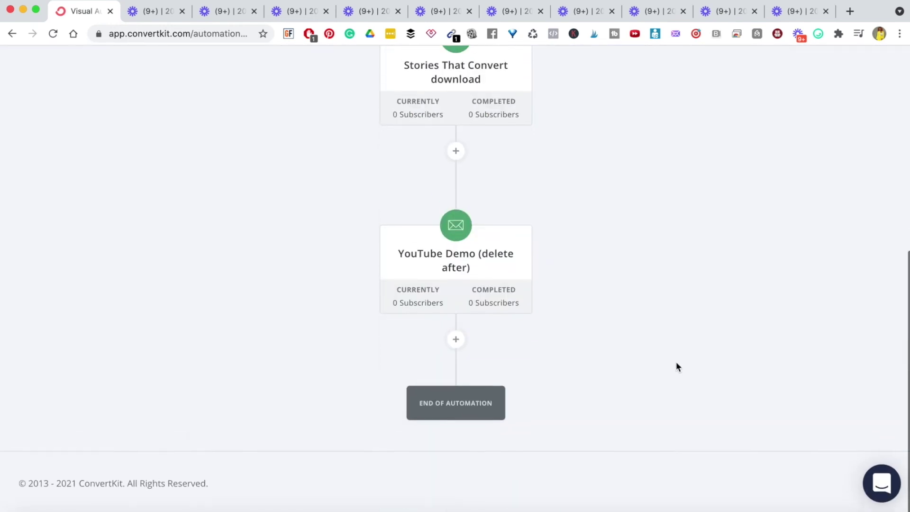
scroll(676, 367, up, 3)
scroll(676, 364, up, 3)
scroll(677, 364, down, 3)
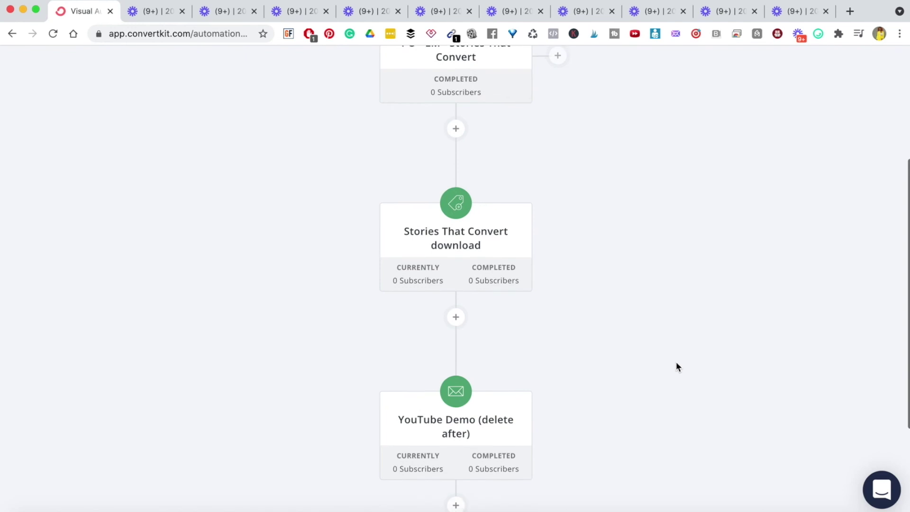
scroll(474, 148, up, 2)
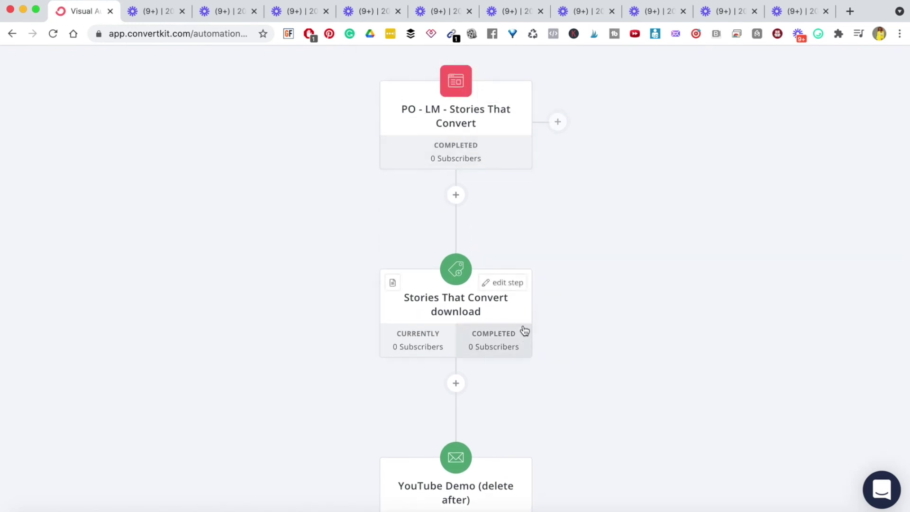
scroll(469, 300, down, 5)
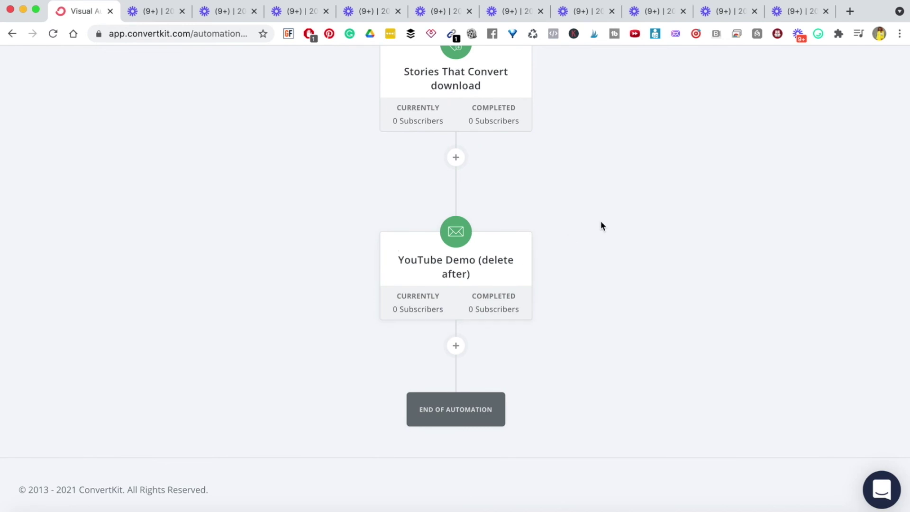
scroll(602, 222, up, 8)
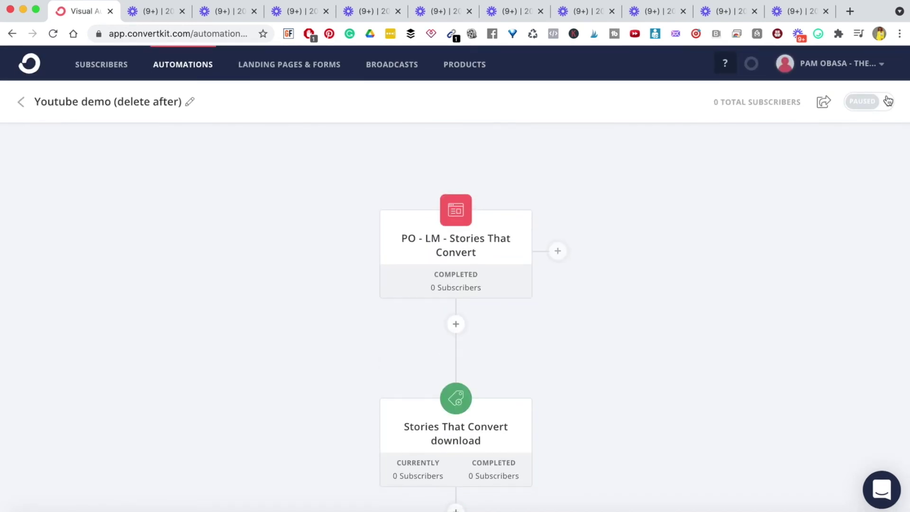
click(888, 101)
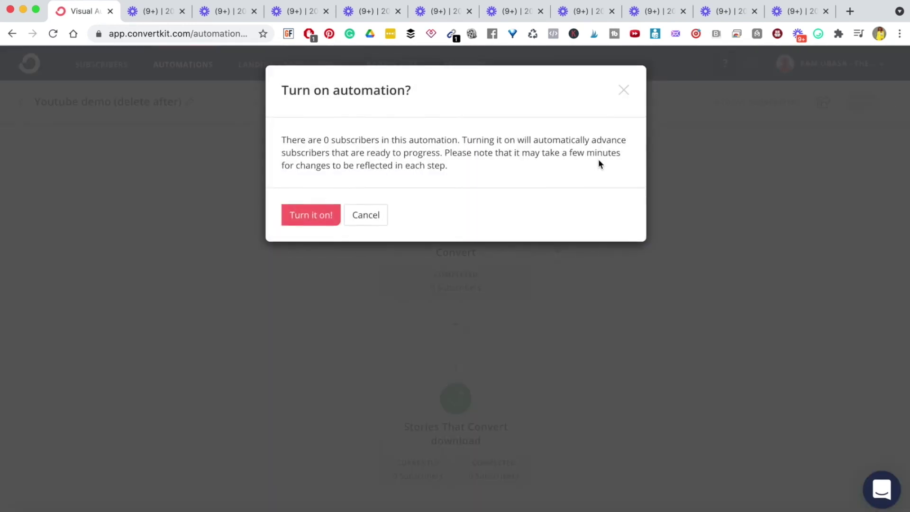
click(316, 217)
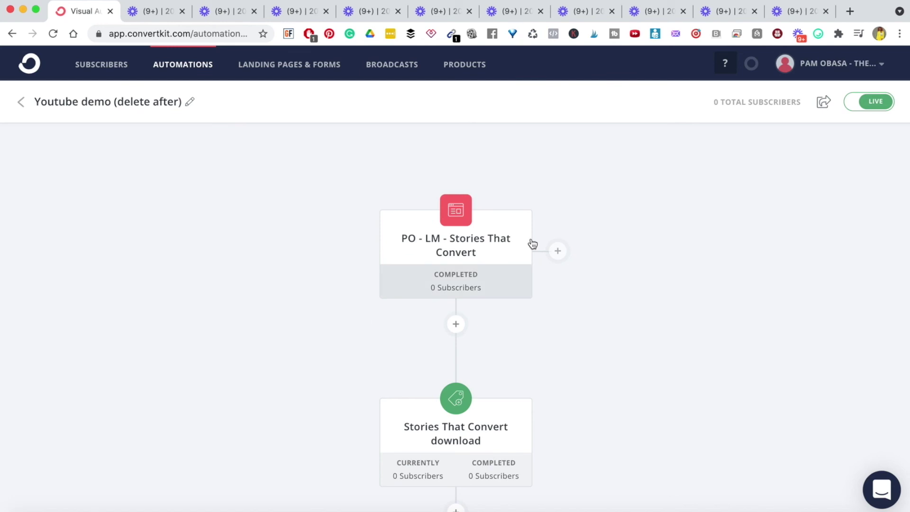
scroll(585, 282, down, 7)
scroll(586, 282, up, 4)
scroll(585, 280, up, 2)
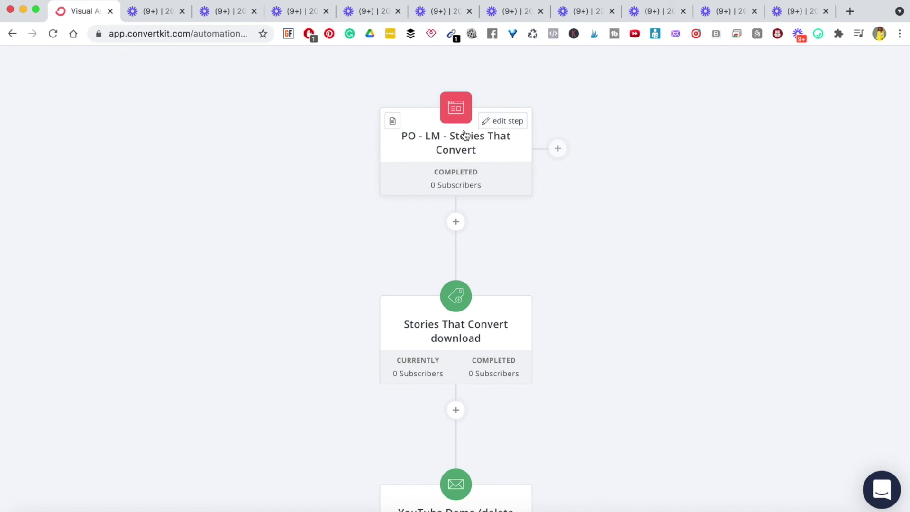
scroll(439, 357, down, 5)
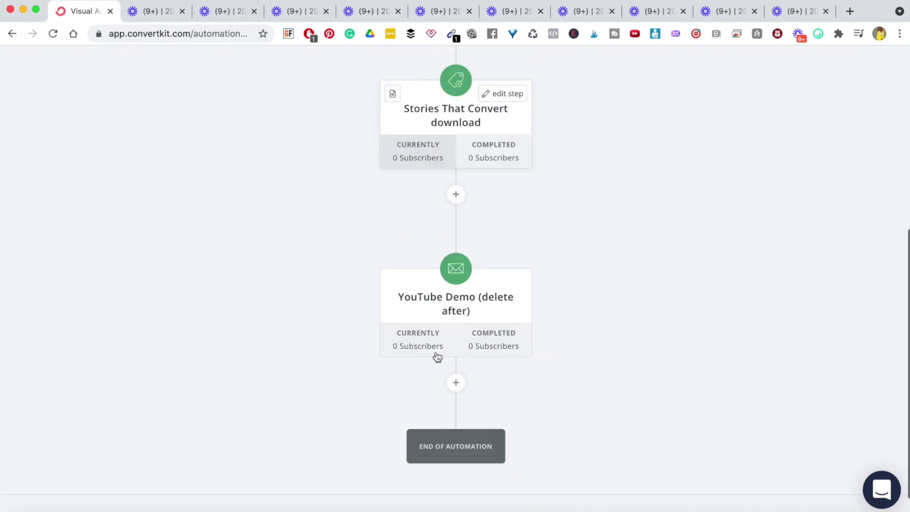
scroll(437, 356, down, 1)
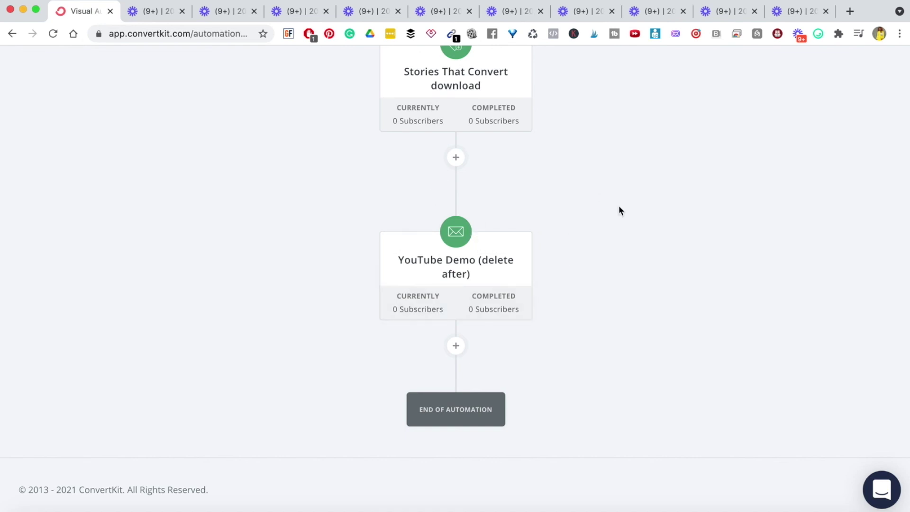
scroll(619, 211, up, 8)
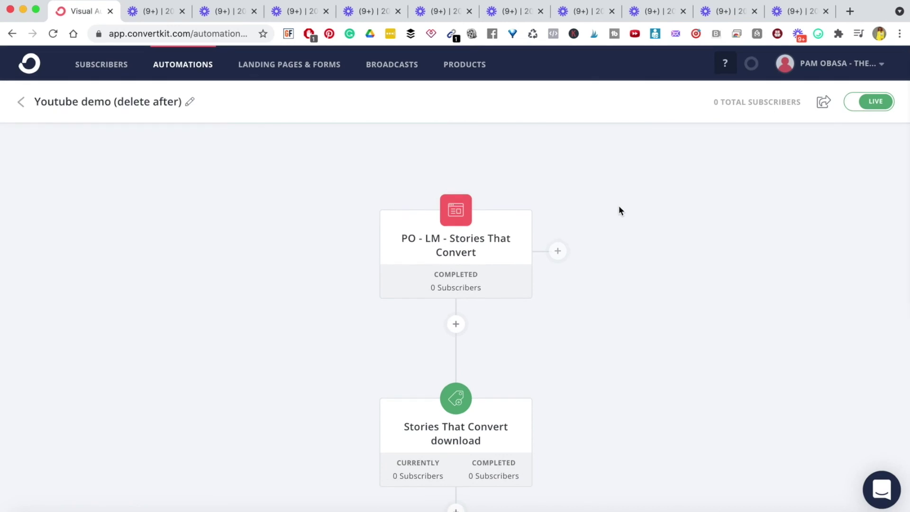